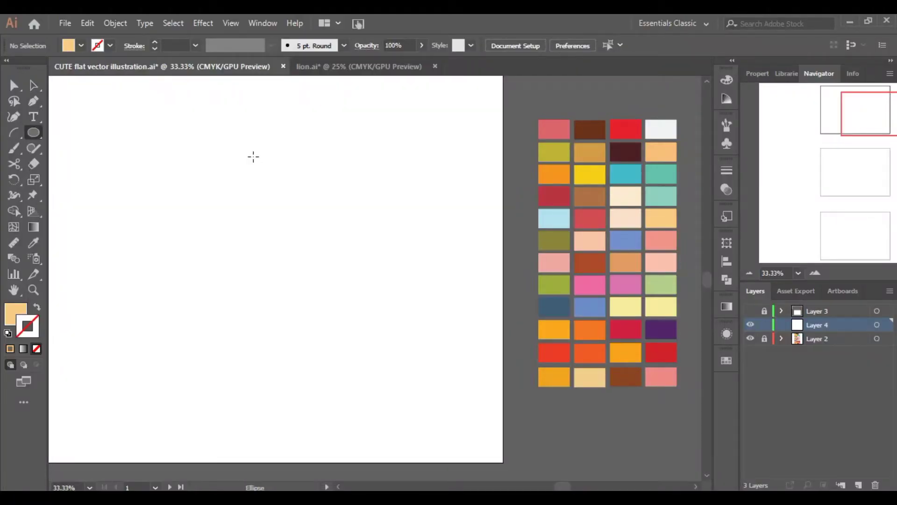
# Step: Draw a peach circle and a smaller duplicate circle centred on it
pyautogui.moveTo(253, 156); pyautogui.dragTo(452, 354)
pyautogui.click(38, 245)
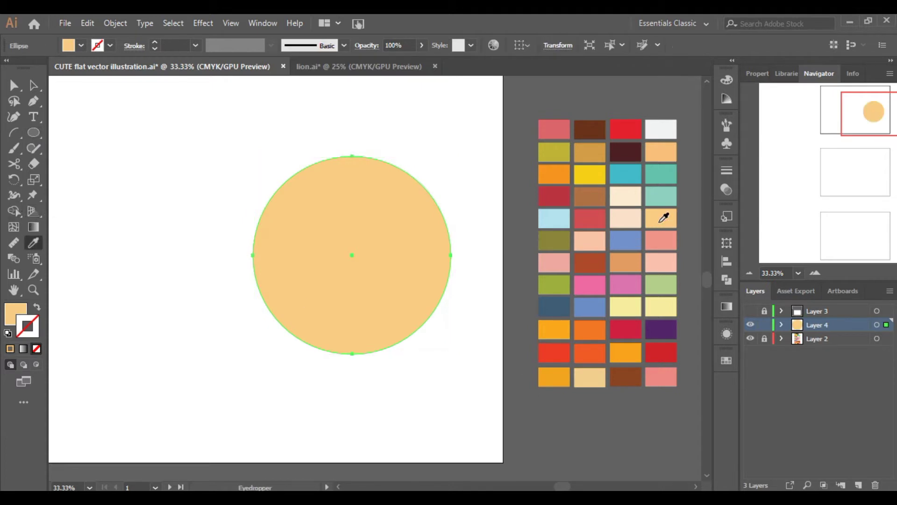
pyautogui.click(33, 85)
pyautogui.click(313, 252)
pyautogui.moveTo(313, 252); pyautogui.dragTo(355, 252)
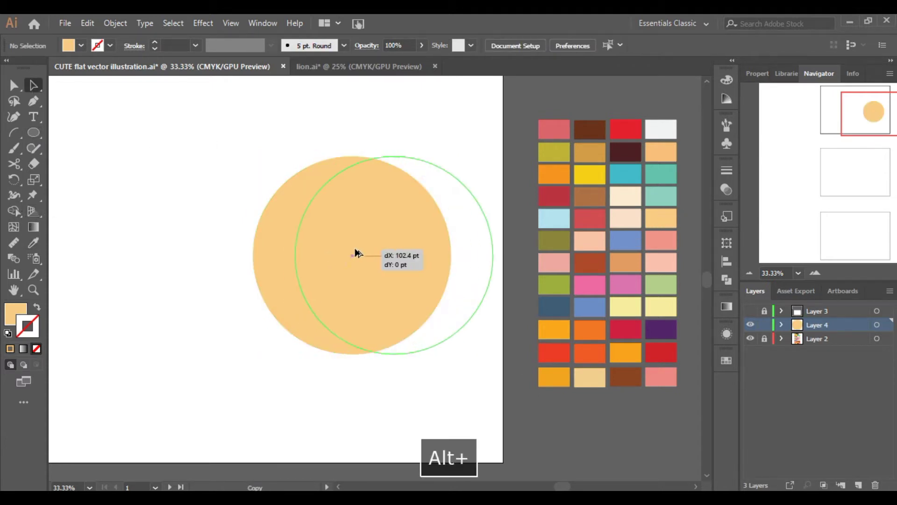
pyautogui.moveTo(494, 255); pyautogui.dragTo(401, 254)
pyautogui.moveTo(355, 211); pyautogui.dragTo(353, 218)
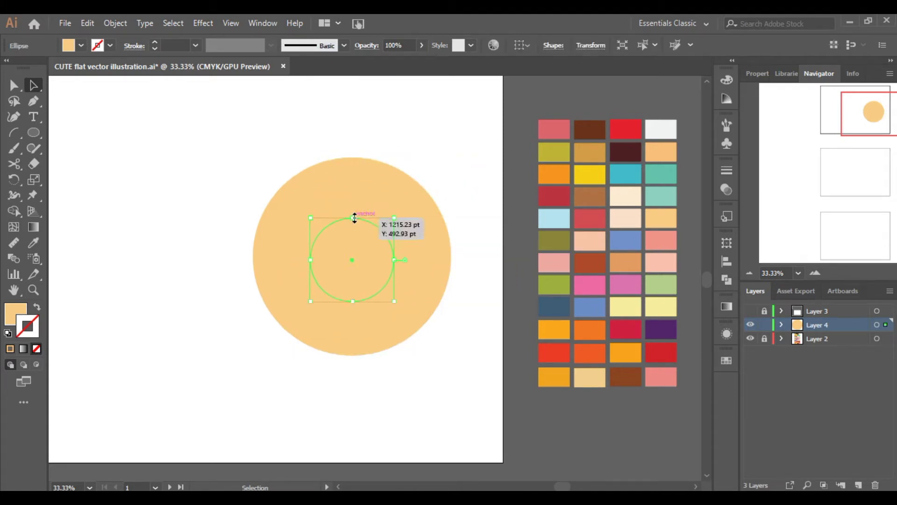
pyautogui.moveTo(354, 303); pyautogui.dragTo(353, 298)
# Step: Subtract the small circle from the large one with Minus Front
pyautogui.moveTo(408, 306); pyautogui.dragTo(410, 308)
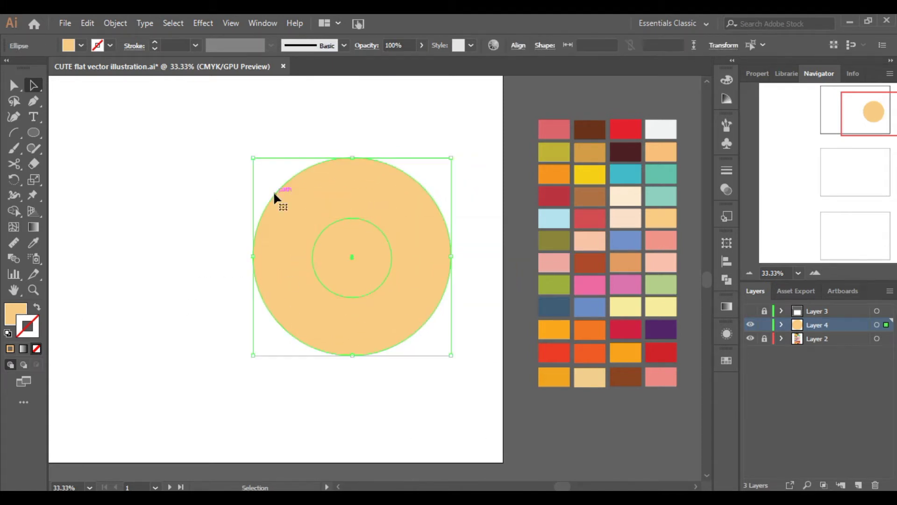
pyautogui.click(726, 279)
pyautogui.click(597, 272)
pyautogui.click(365, 405)
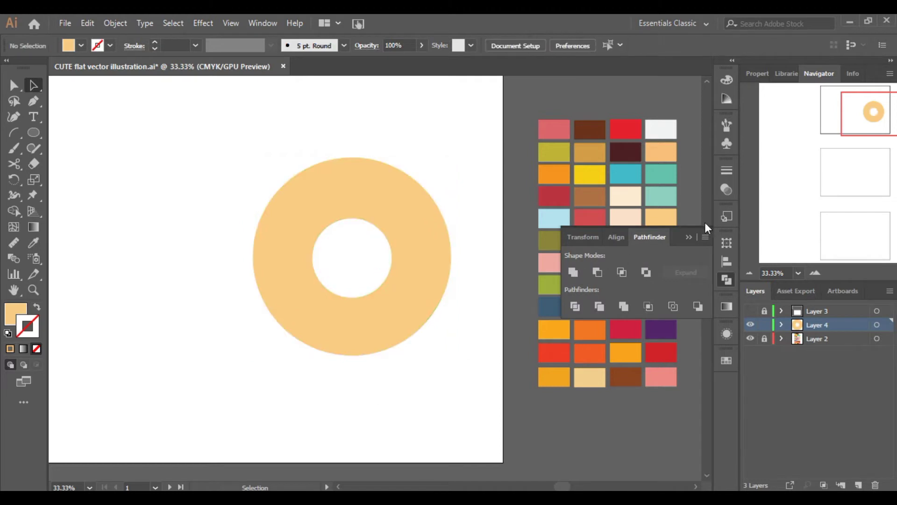
pyautogui.click(727, 279)
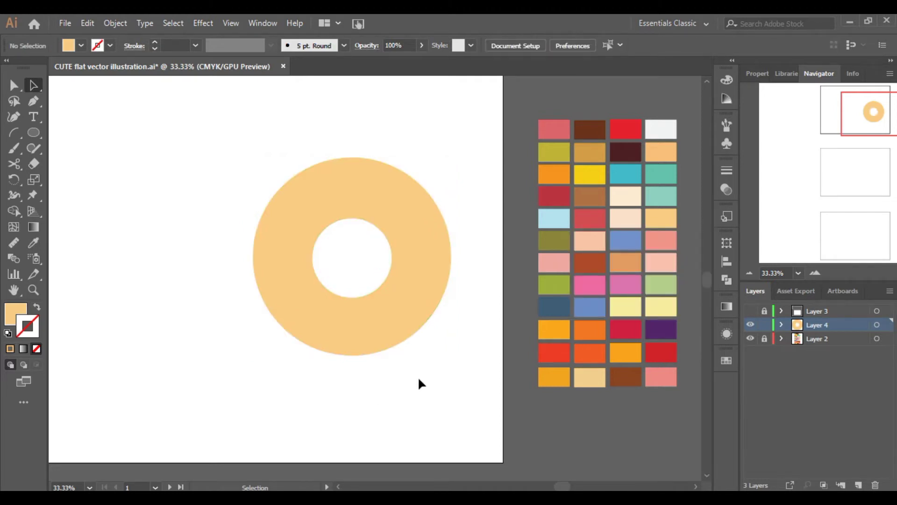
# Step: Draw a thick orange-outlined, unfilled circle sized to fit the donut's hole
pyautogui.moveTo(344, 251); pyautogui.dragTo(387, 294)
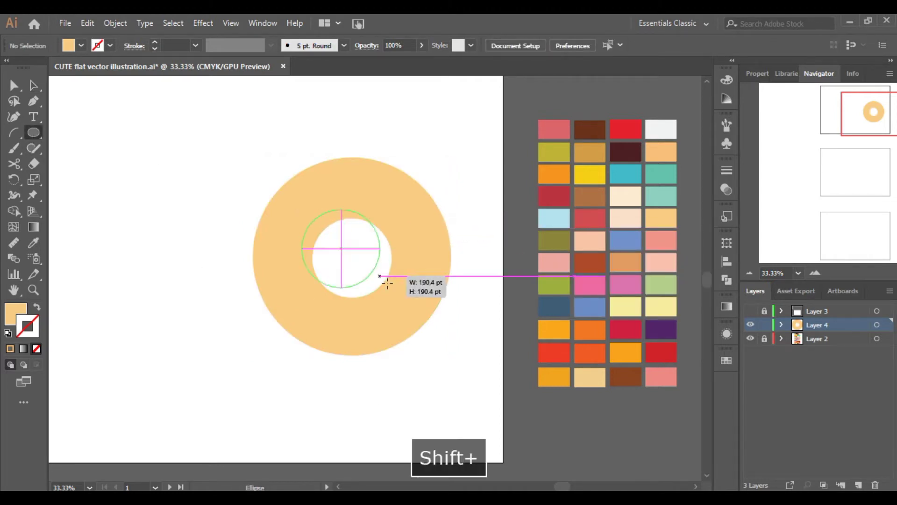
pyautogui.press('i')
pyautogui.press('a')
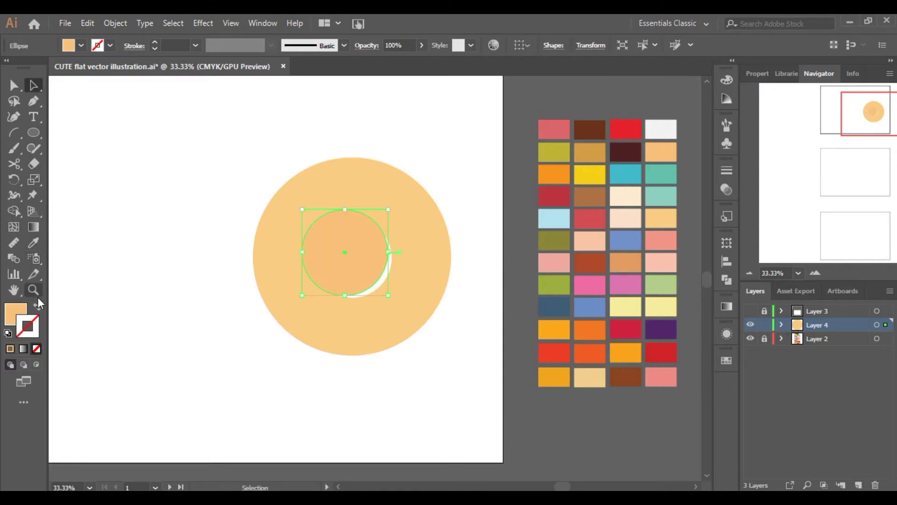
pyautogui.click(36, 307)
pyautogui.moveTo(378, 284); pyautogui.dragTo(383, 288)
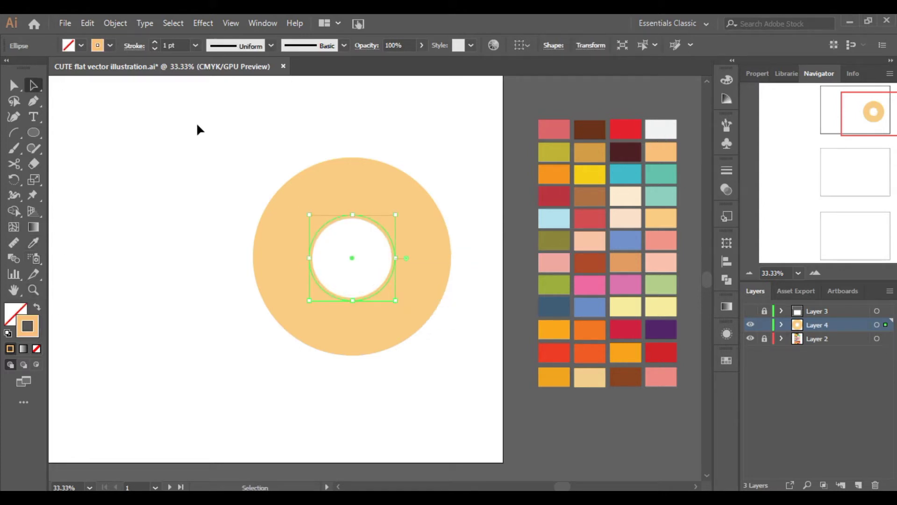
pyautogui.click(155, 41)
pyautogui.click(143, 219)
pyautogui.click(395, 270)
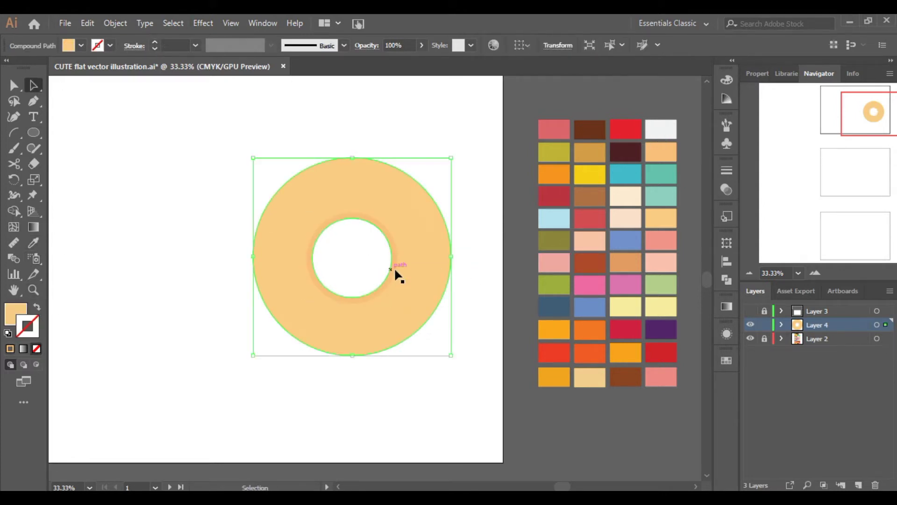
pyautogui.keyDown('shift'); pyautogui.click(368, 233); pyautogui.keyUp('shift')
pyautogui.moveTo(353, 215); pyautogui.dragTo(353, 220)
# Step: Centre the circle on the ring, then paste a copy of it in back
pyautogui.hotkey('ctrl', 'a')
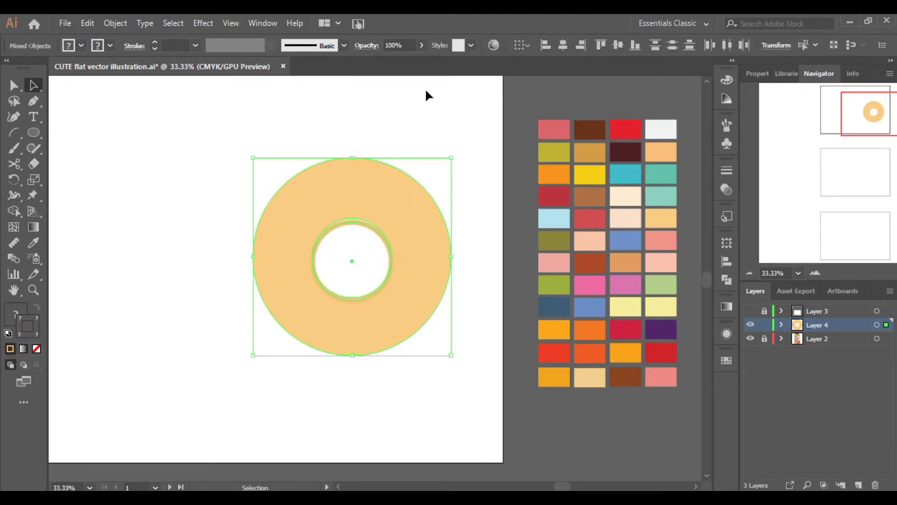
pyautogui.click(614, 47)
pyautogui.click(357, 367)
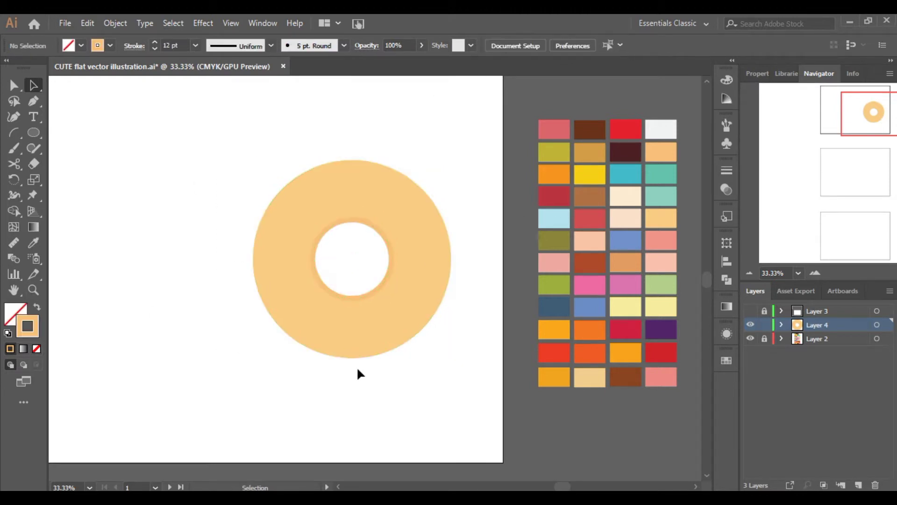
pyautogui.click(364, 298)
pyautogui.hotkey('ctrl', 'c')
pyautogui.click(87, 23)
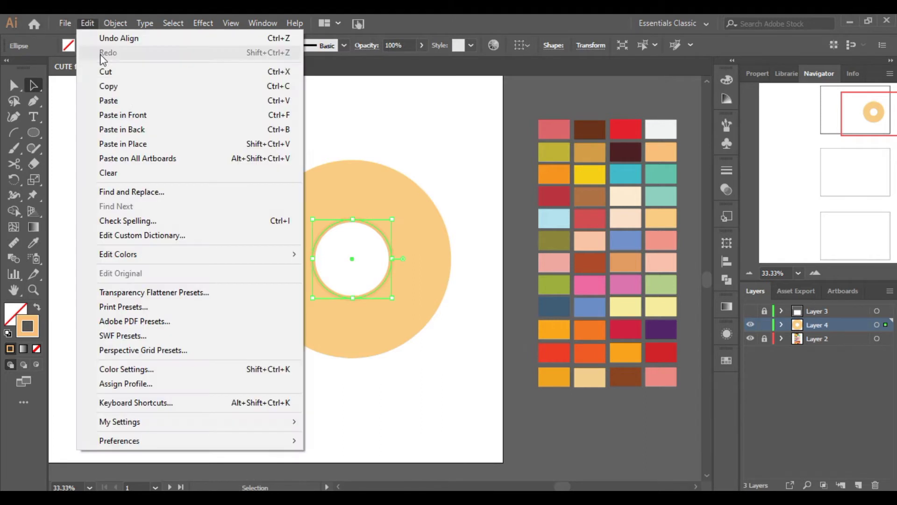
pyautogui.click(126, 130)
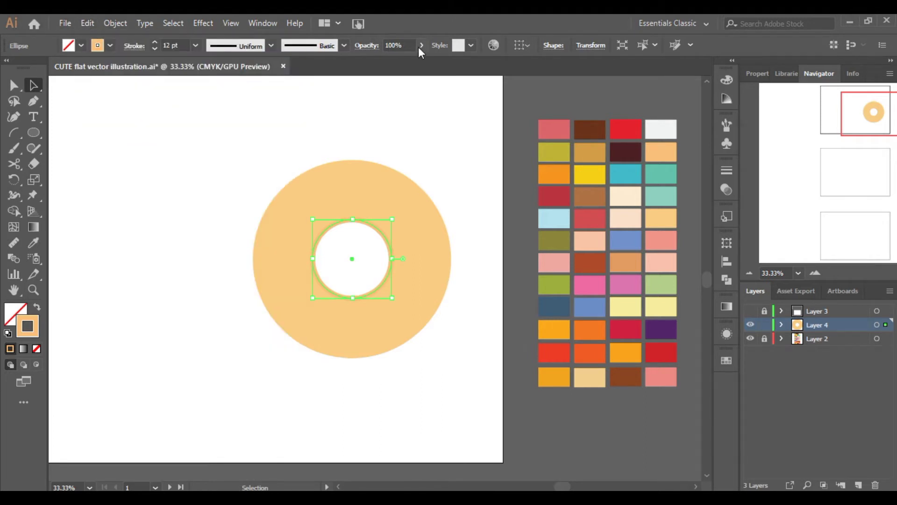
# Step: Give the pasted copy a 41 pt stroke and enlarge it from its centre
pyautogui.click(154, 43)
pyautogui.click(154, 43)
pyautogui.click(154, 43)
pyautogui.click(154, 43)
pyautogui.click(155, 43)
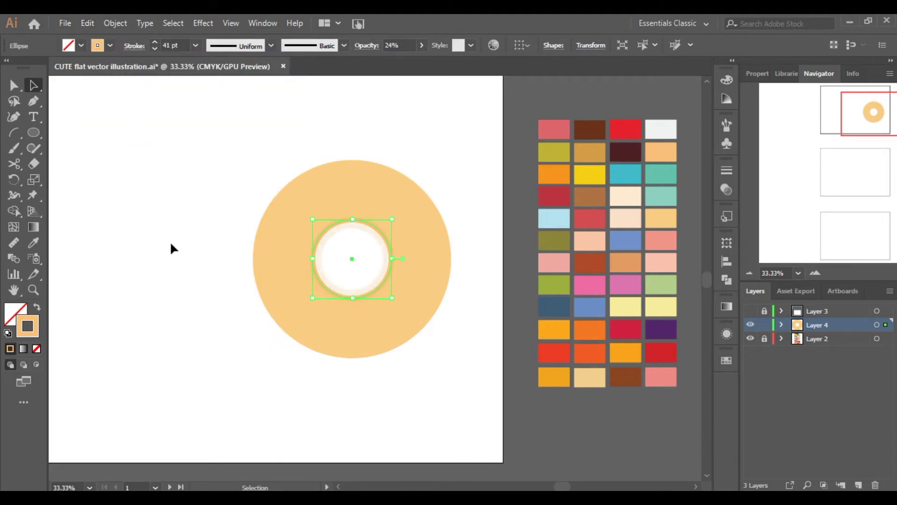
pyautogui.moveTo(353, 219); pyautogui.dragTo(353, 209)
pyautogui.moveTo(351, 300); pyautogui.dragTo(351, 311)
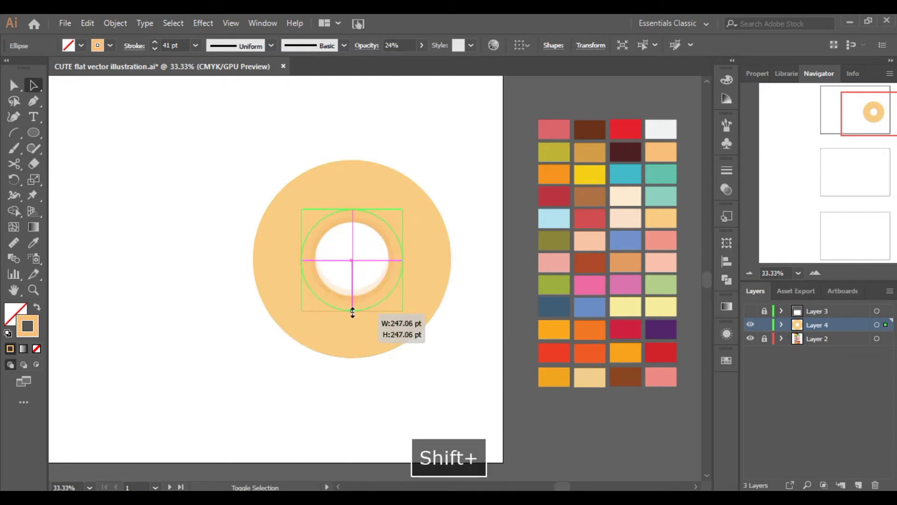
pyautogui.moveTo(242, 298); pyautogui.dragTo(493, 85)
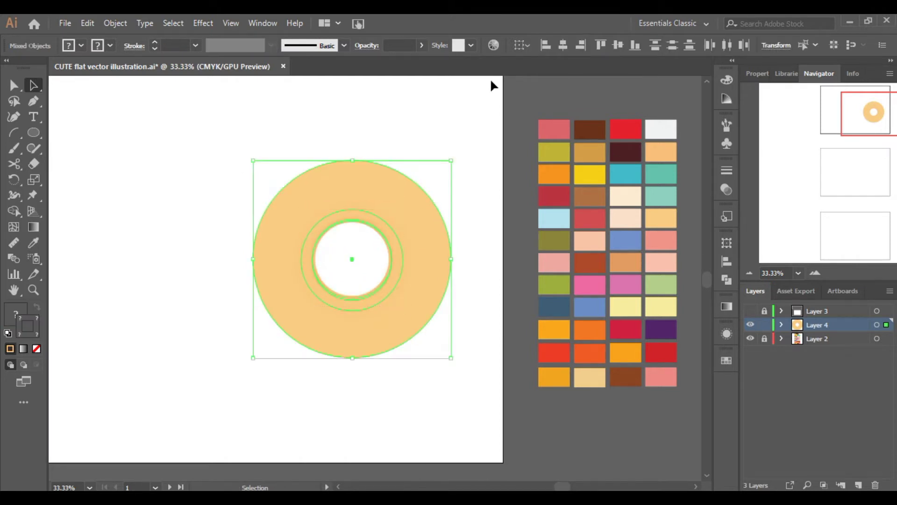
pyautogui.click(463, 137)
# Step: Set the thick shading circle's opacity to 34%
pyautogui.click(399, 286)
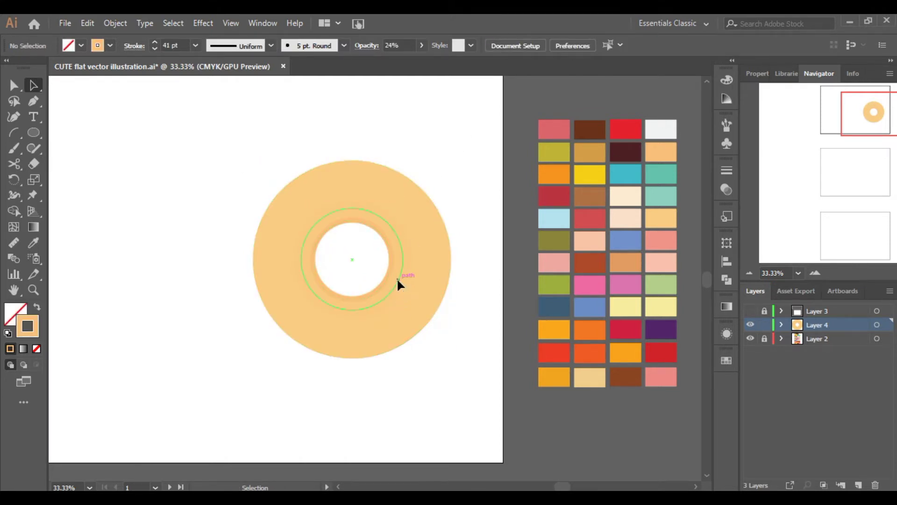
pyautogui.moveTo(386, 60); pyautogui.dragTo(388, 60)
pyautogui.click(460, 162)
pyautogui.click(390, 344)
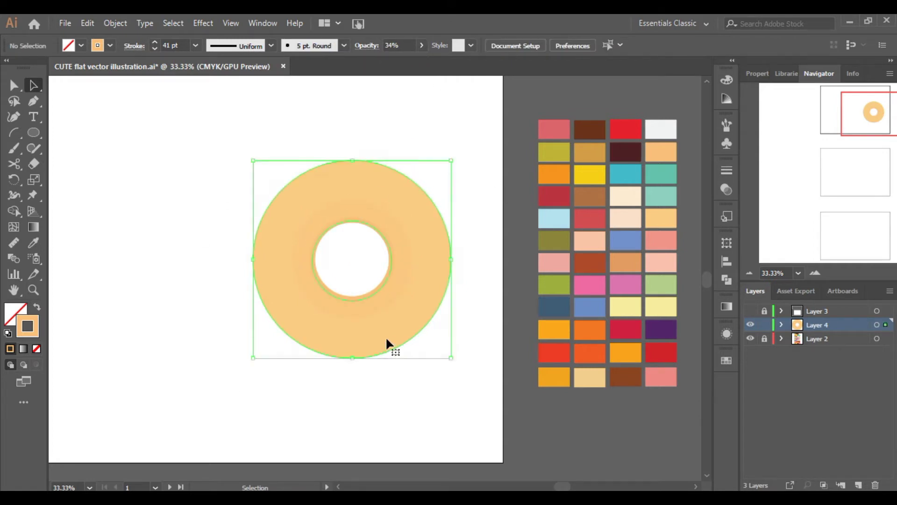
# Step: Paste a copy of the donut in place and make it an orange stroke only
pyautogui.hotkey('ctrl', 'v')
pyautogui.hotkey('ctrl', 'z')
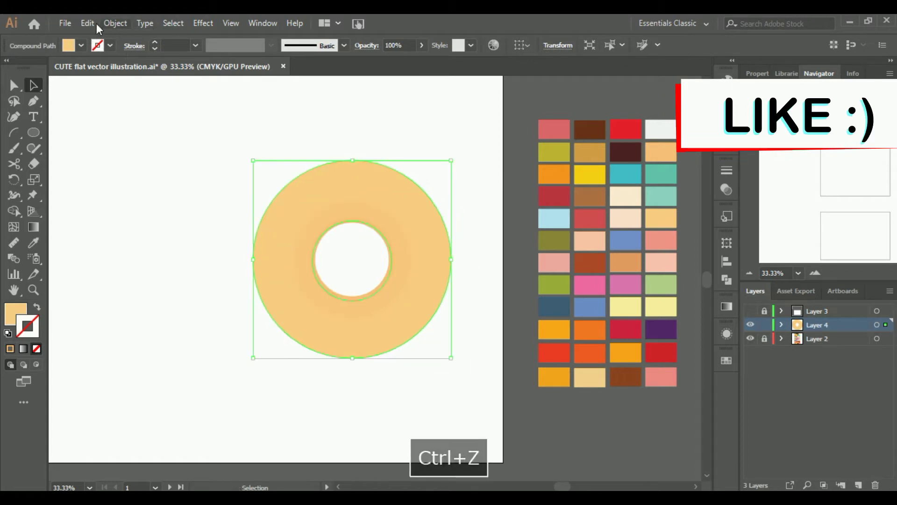
pyautogui.click(87, 23)
pyautogui.click(149, 142)
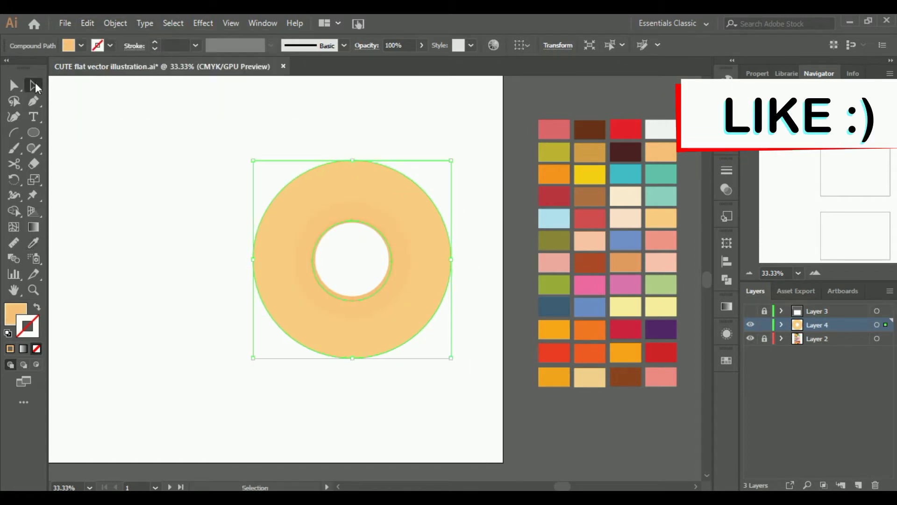
pyautogui.click(38, 306)
pyautogui.click(153, 42)
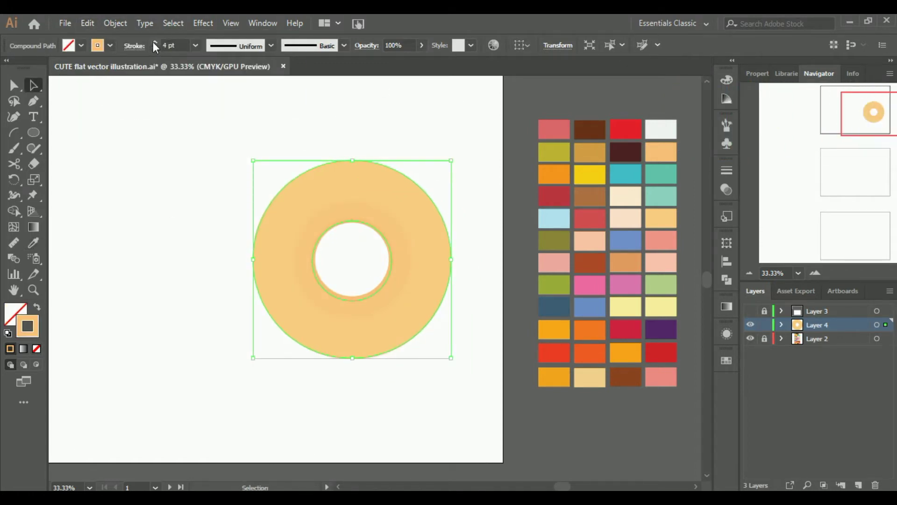
pyautogui.hotkey('ctrl', 'shift', 'a')
pyautogui.click(381, 346)
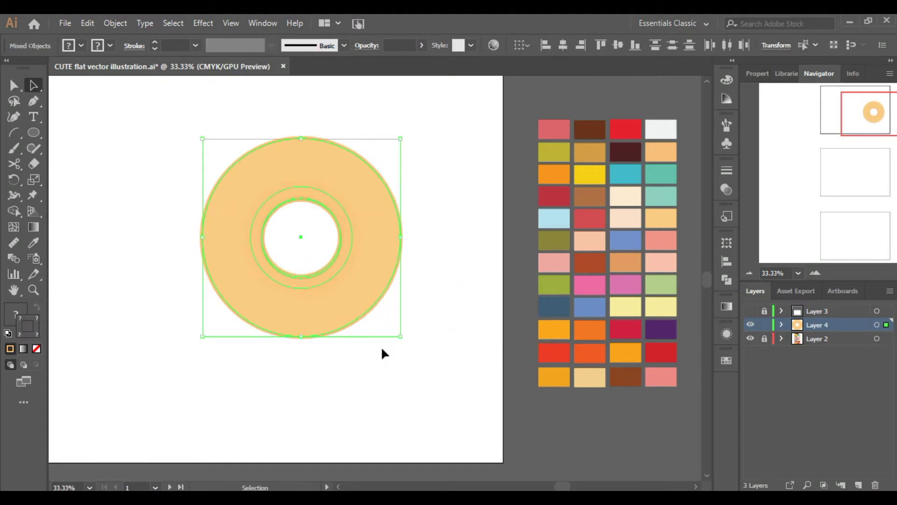
pyautogui.click(408, 404)
# Step: Place a grouped spare copy of the donut off the artboard to the left
pyautogui.moveTo(858, 118); pyautogui.dragTo(874, 110)
pyautogui.click(749, 273)
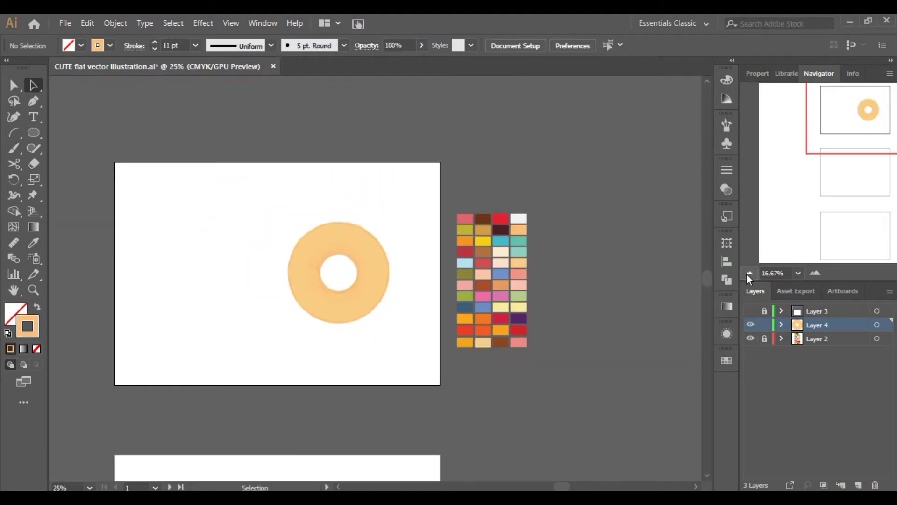
pyautogui.moveTo(260, 217); pyautogui.dragTo(399, 342)
pyautogui.moveTo(384, 289); pyautogui.dragTo(58, 392)
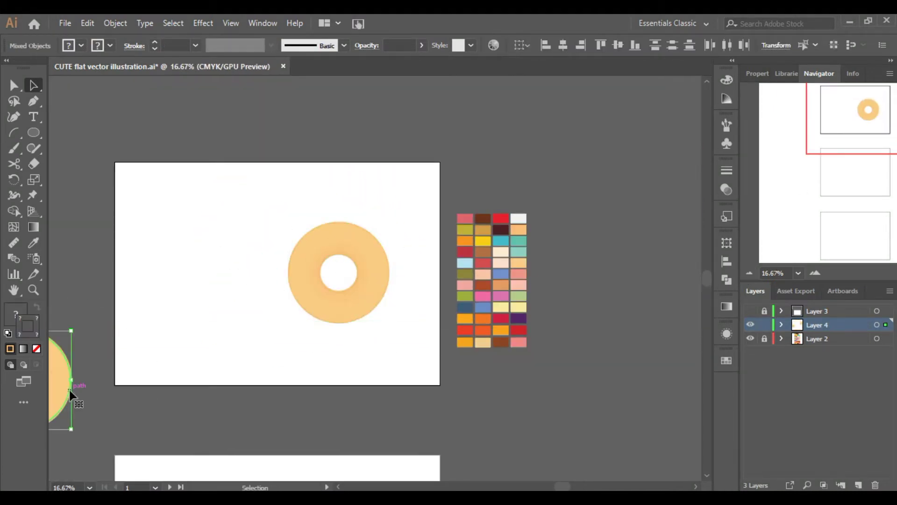
pyautogui.hotkey('ctrl', 'g')
pyautogui.moveTo(841, 110)
pyautogui.mouseDown()
pyautogui.moveTo(888, 109)
pyautogui.moveTo(818, 110)
pyautogui.moveTo(877, 111)
pyautogui.mouseUp()
pyautogui.click(815, 272)
pyautogui.click(815, 273)
pyautogui.click(815, 273)
# Step: Convert the donut's orange outlines into filled shapes with Outline Stroke
pyautogui.click(363, 212)
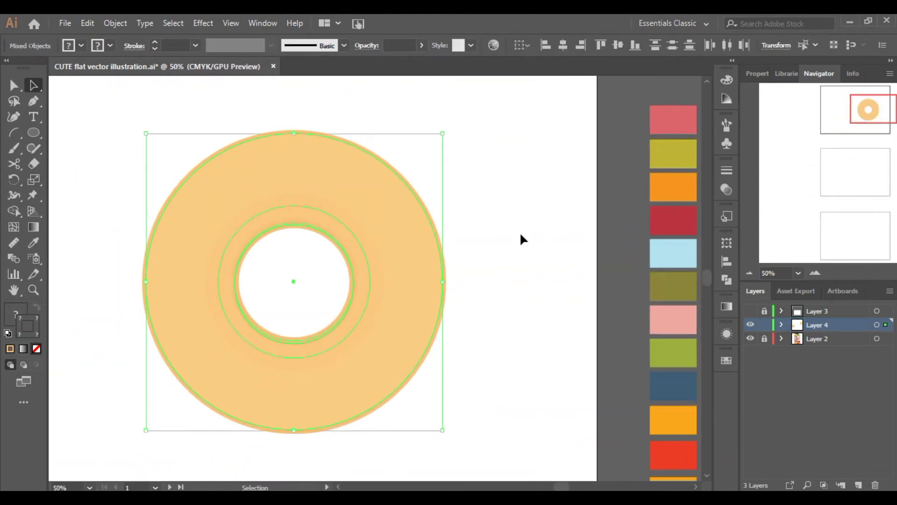
pyautogui.click(114, 23)
pyautogui.click(160, 158)
pyautogui.press('Return')
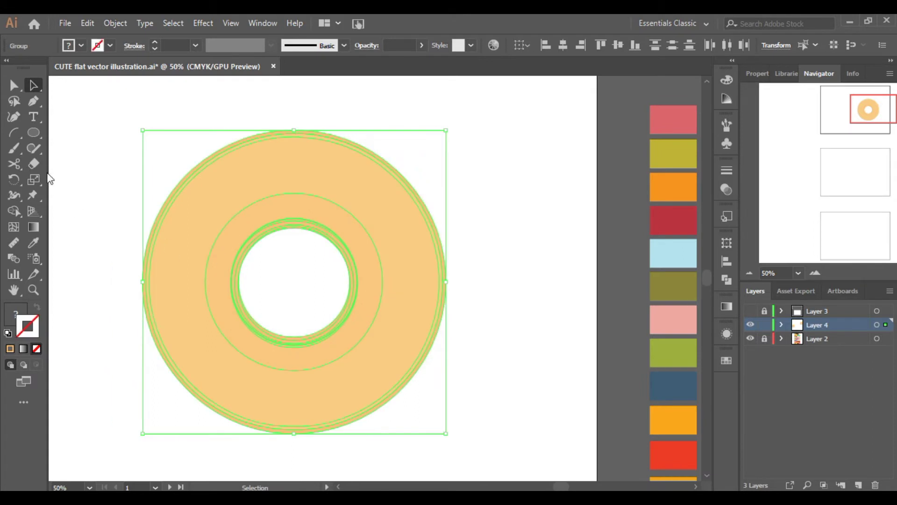
pyautogui.click(33, 163)
# Step: Erase a notch from the donut's top-right edge with an enlarged eraser
pyautogui.press(']')
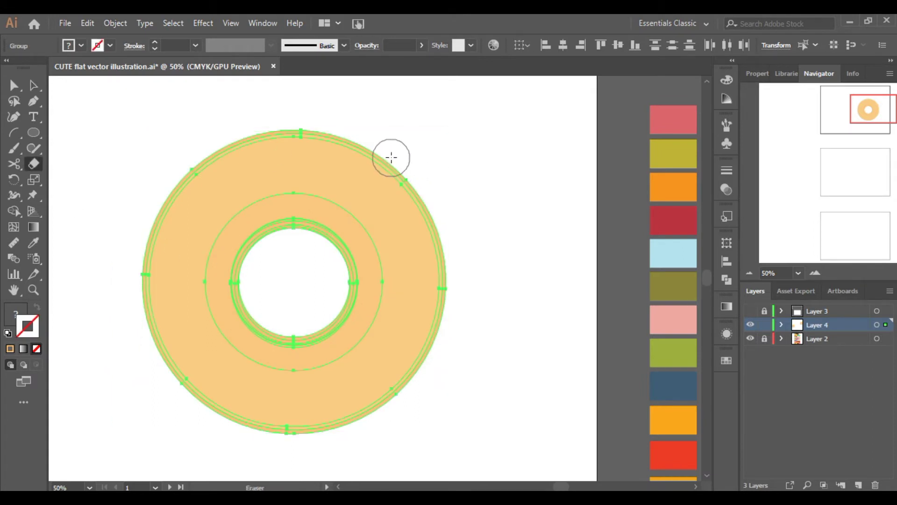
pyautogui.moveTo(392, 157); pyautogui.dragTo(399, 176)
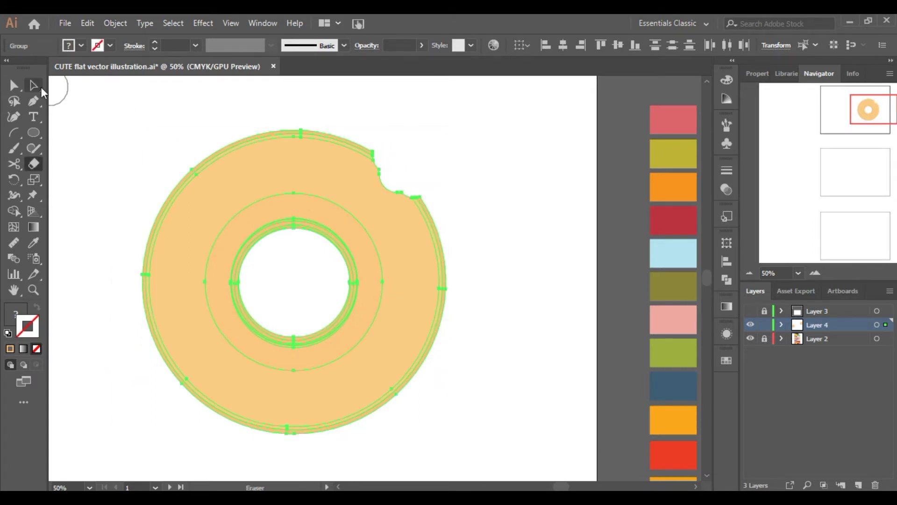
pyautogui.click(40, 87)
pyautogui.click(529, 184)
# Step: Trace the bite's scalloped outline with a curved Pen path
pyautogui.click(35, 102)
pyautogui.click(798, 273)
pyautogui.click(820, 250)
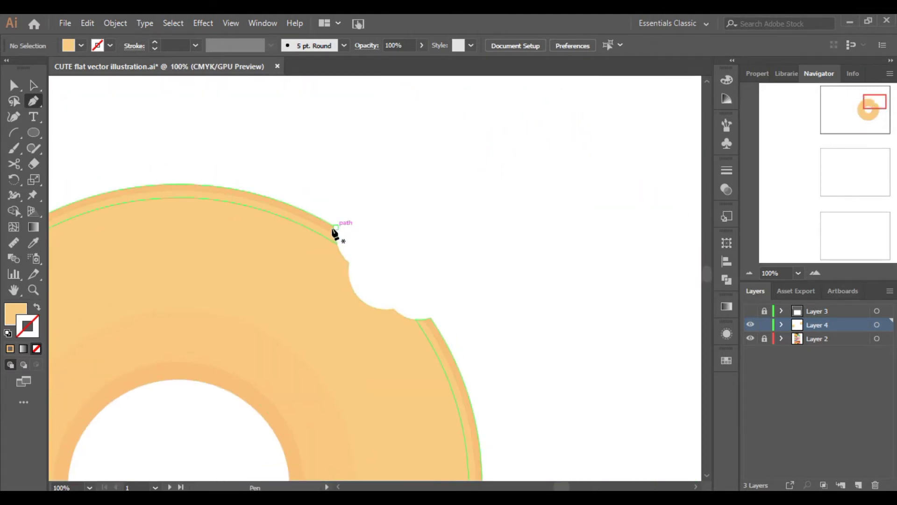
pyautogui.click(333, 227)
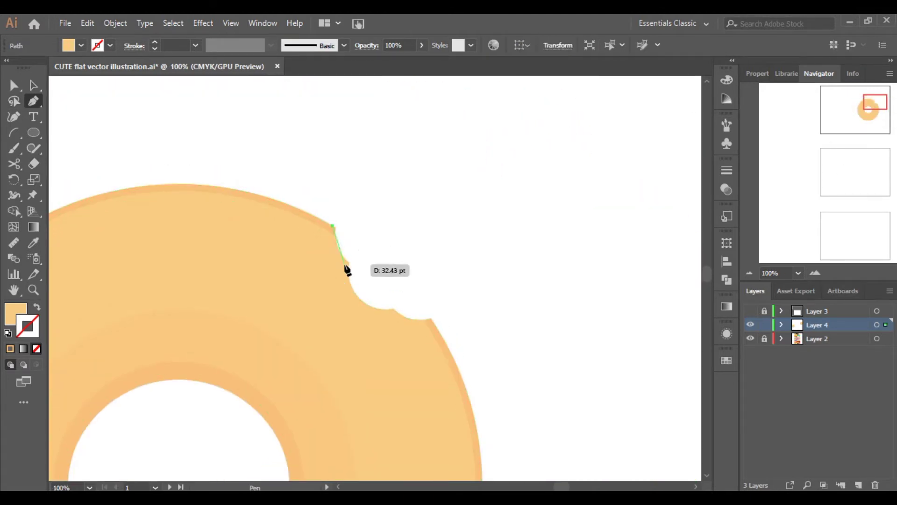
pyautogui.moveTo(394, 309); pyautogui.dragTo(454, 307)
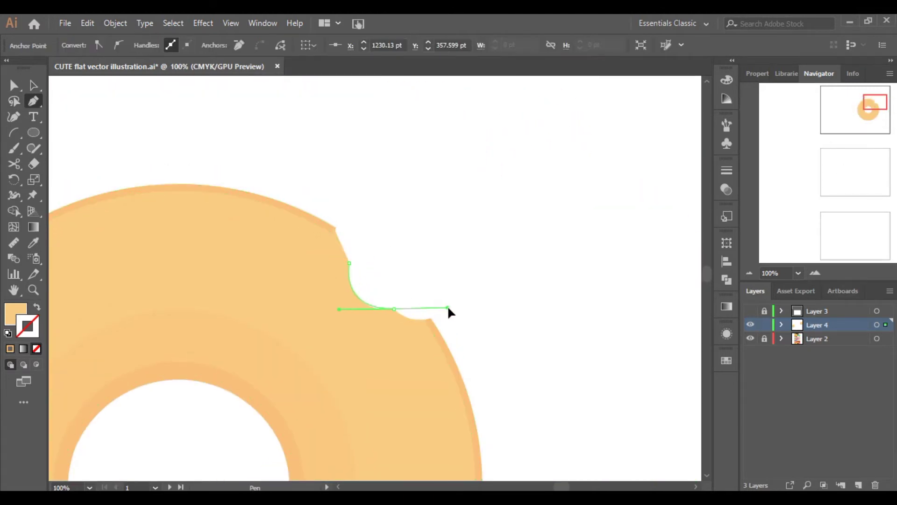
pyautogui.moveTo(430, 318); pyautogui.dragTo(462, 310)
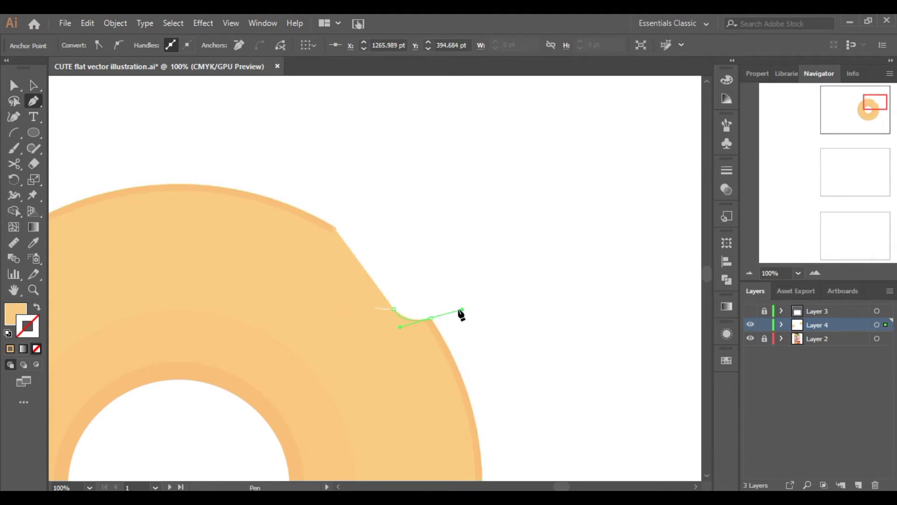
pyautogui.click(36, 243)
pyautogui.click(112, 184)
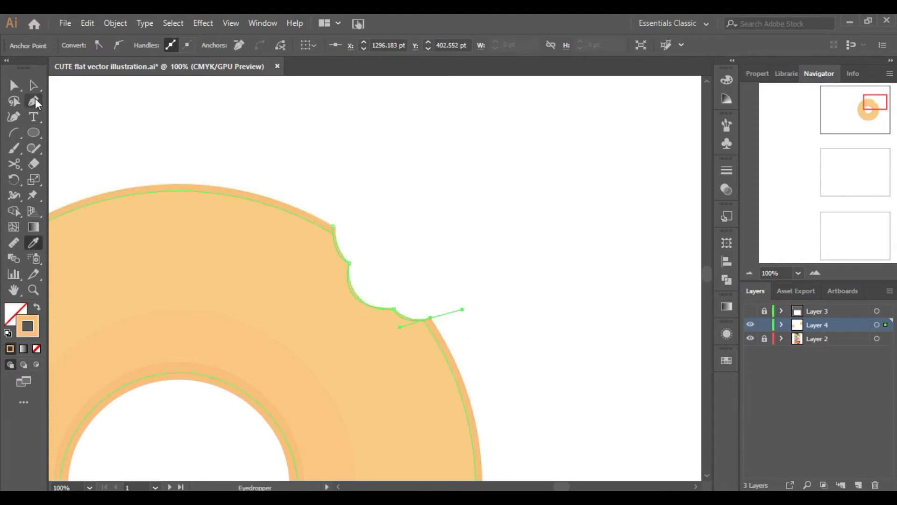
pyautogui.press('a')
pyautogui.click(410, 298)
# Step: Raise the bite outline's stroke weight
pyautogui.click(391, 305)
pyautogui.click(155, 42)
pyautogui.click(154, 42)
pyautogui.click(155, 42)
pyautogui.click(155, 42)
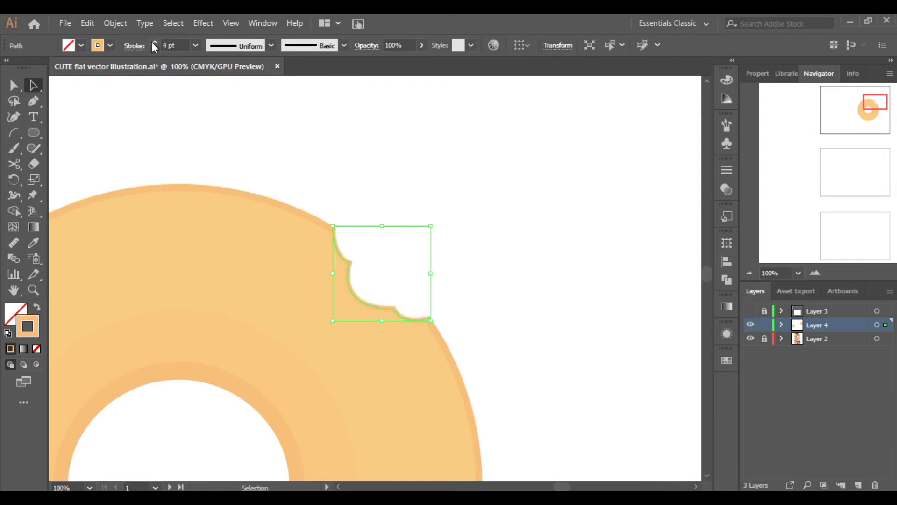
pyautogui.click(418, 301)
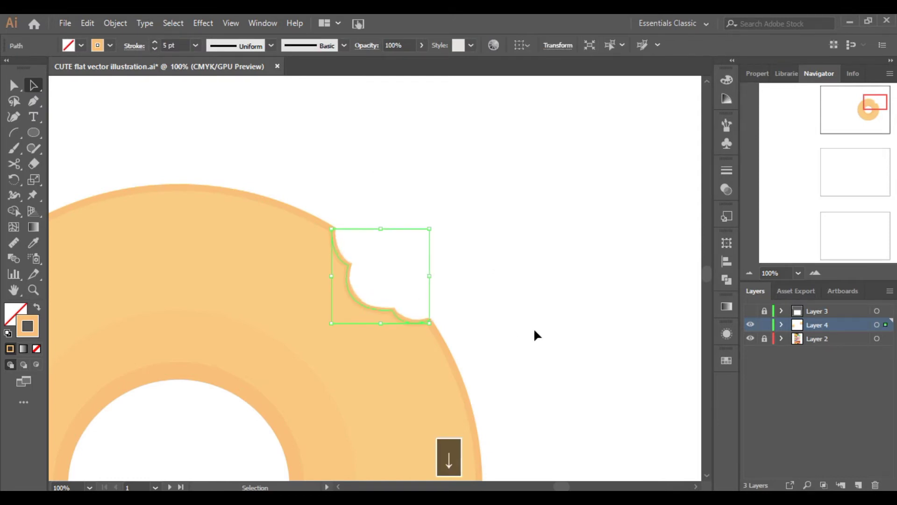
pyautogui.hotkey('ctrl', '-')
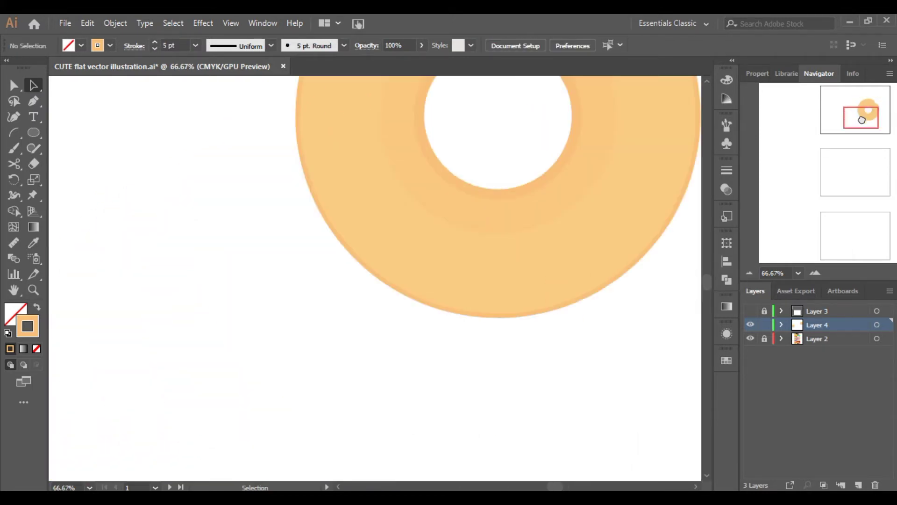
pyautogui.moveTo(820, 147); pyautogui.dragTo(870, 110)
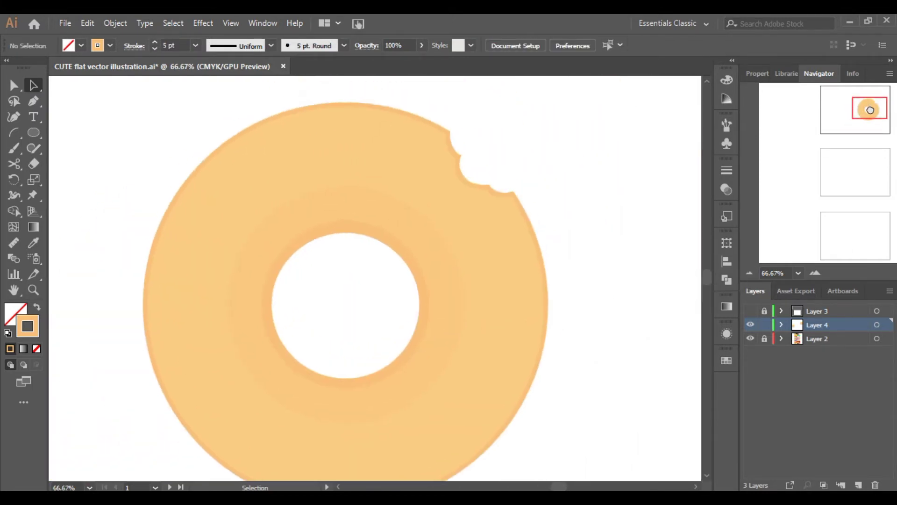
# Step: Pen a thin path following the bite scallops for the icing edge
pyautogui.hotkey('ctrl', 'a')
pyautogui.click(115, 24)
pyautogui.press('Escape')
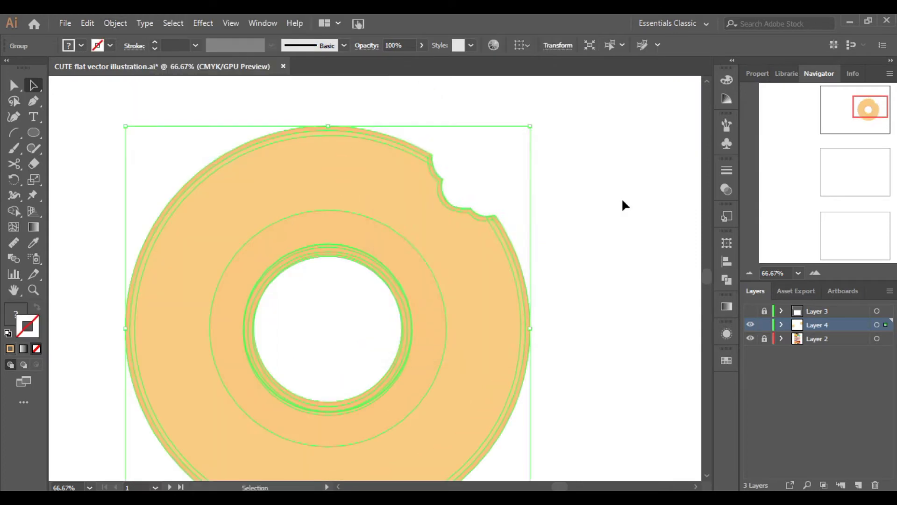
pyautogui.press('p')
pyautogui.click(432, 156)
pyautogui.moveTo(443, 180); pyautogui.dragTo(446, 182)
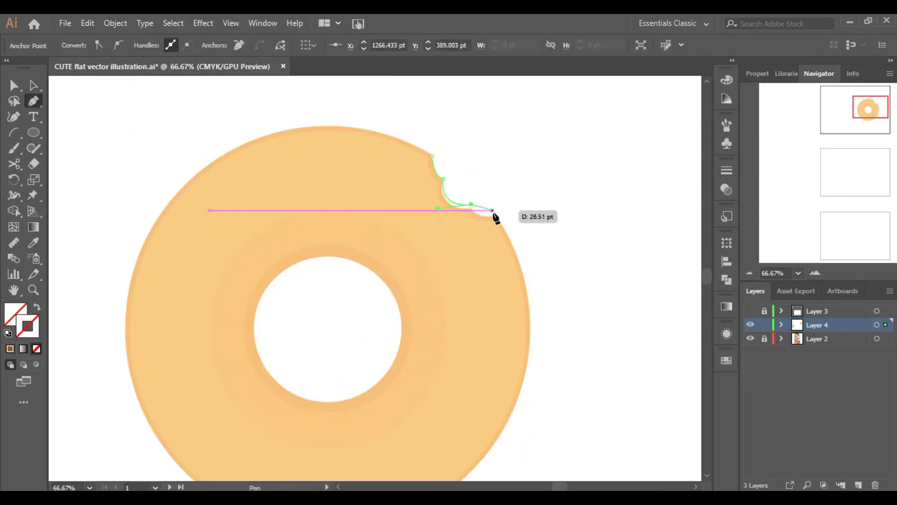
pyautogui.moveTo(495, 216); pyautogui.dragTo(501, 218)
pyautogui.press('i')
# Step: Fill the bite-edge shape with red and send it backward
pyautogui.hotkey('ctrl', '-')
pyautogui.hotkey('ctrl', '-')
pyautogui.click(644, 279)
pyautogui.rightClick(315, 215)
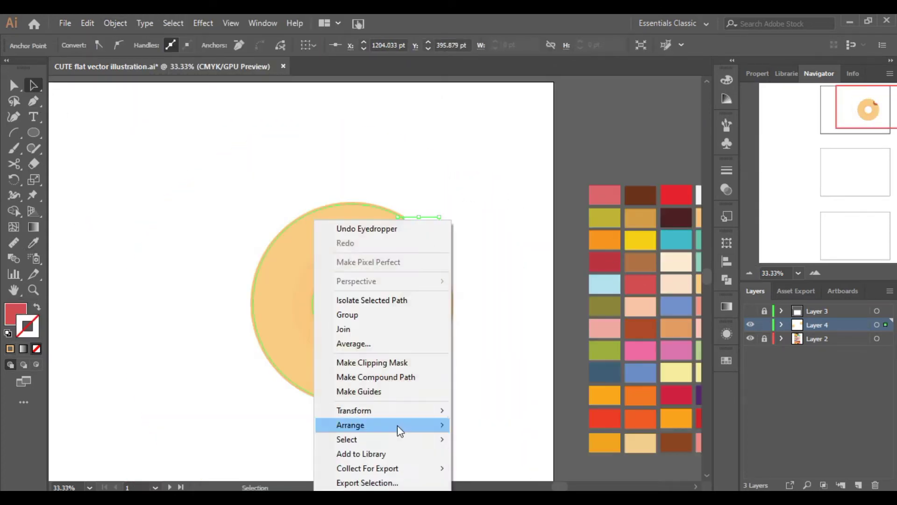
pyautogui.press('Escape')
pyautogui.hotkey('ctrl', 'shift', 'a')
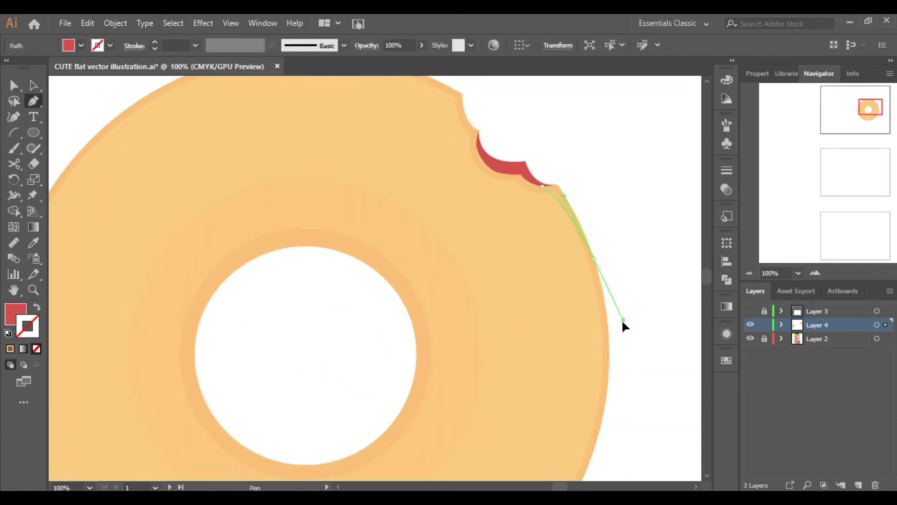
# Step: Extend the red icing path down the donut's right side into a drip
pyautogui.moveTo(601, 319)
pyautogui.mouseDown()
pyautogui.moveTo(595, 352)
pyautogui.moveTo(613, 353)
pyautogui.mouseUp()
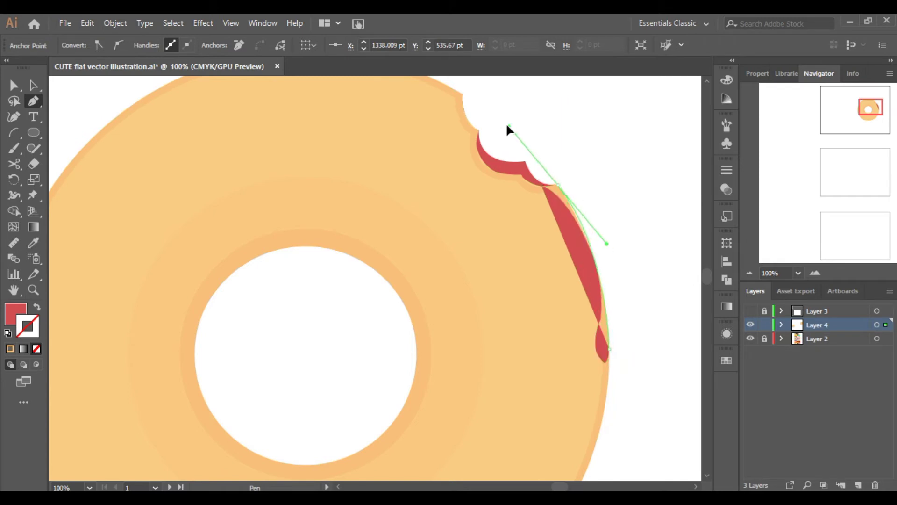
pyautogui.press('v')
pyautogui.press('p')
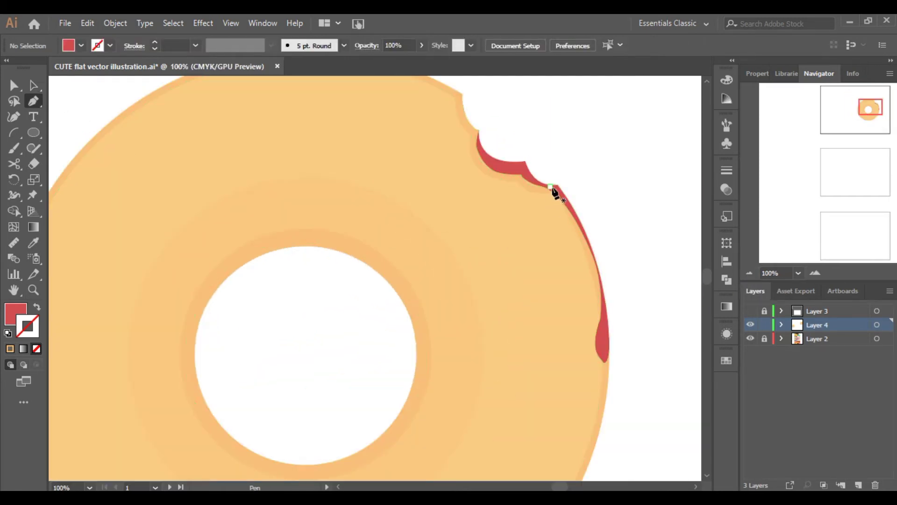
pyautogui.click(553, 188)
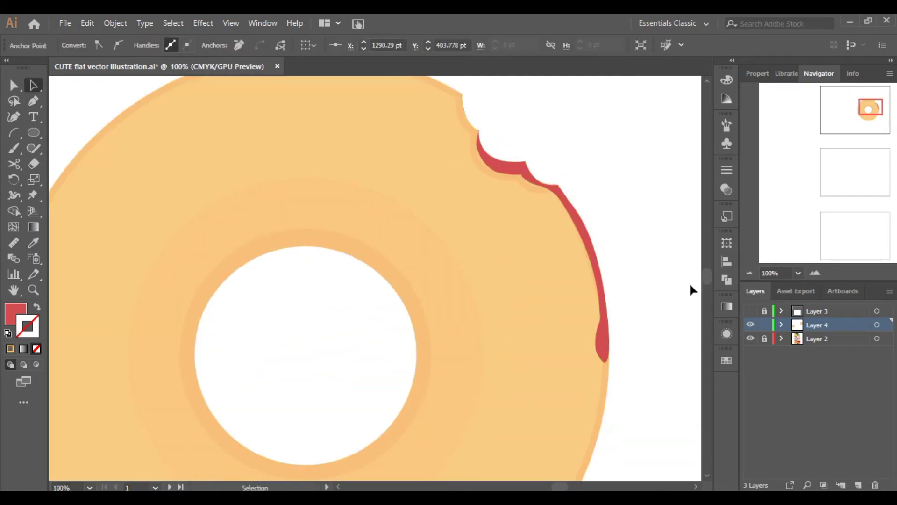
pyautogui.click(747, 275)
# Step: Add a peach-filled shape over the drip's left half and send it backward
pyautogui.press('p')
pyautogui.click(392, 371)
pyautogui.moveTo(392, 297); pyautogui.dragTo(364, 222)
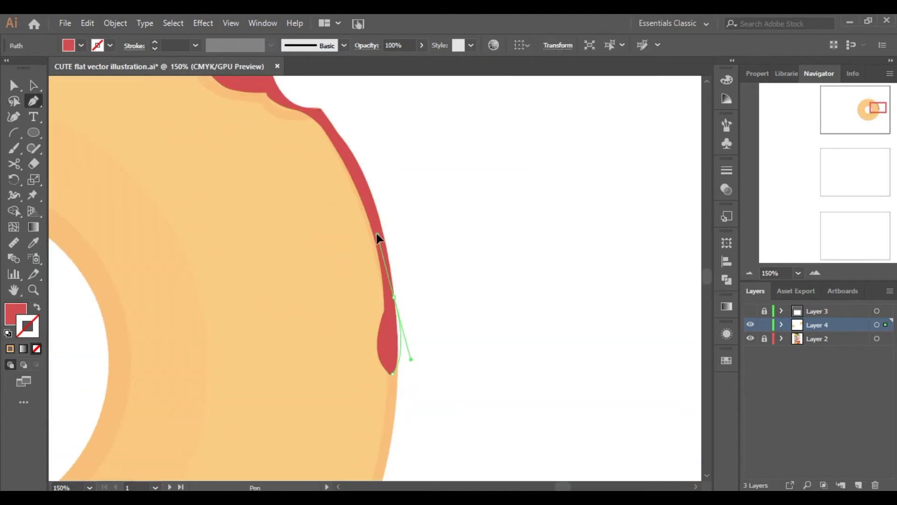
pyautogui.click(373, 370)
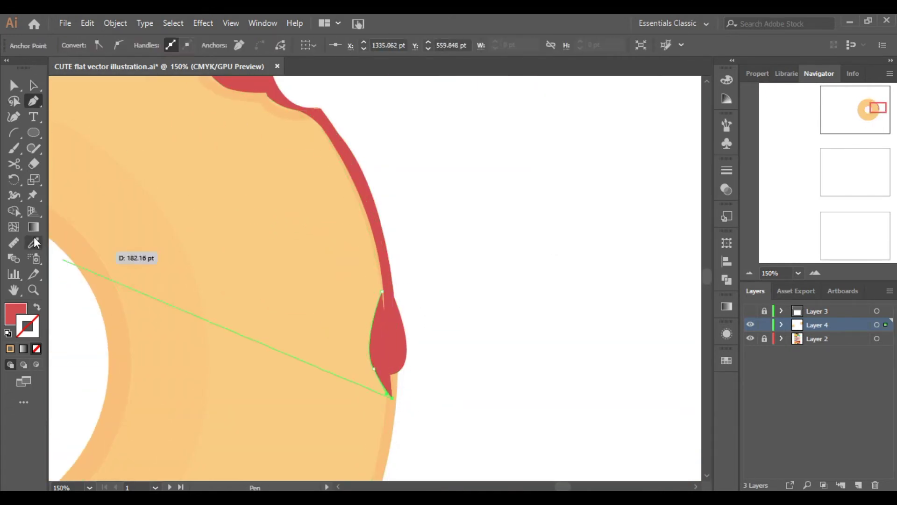
pyautogui.press('ctrl')
pyautogui.hotkey('ctrl', '[')
pyautogui.click(417, 369)
# Step: Draw a curved path along the drip's inner edge
pyautogui.press('p')
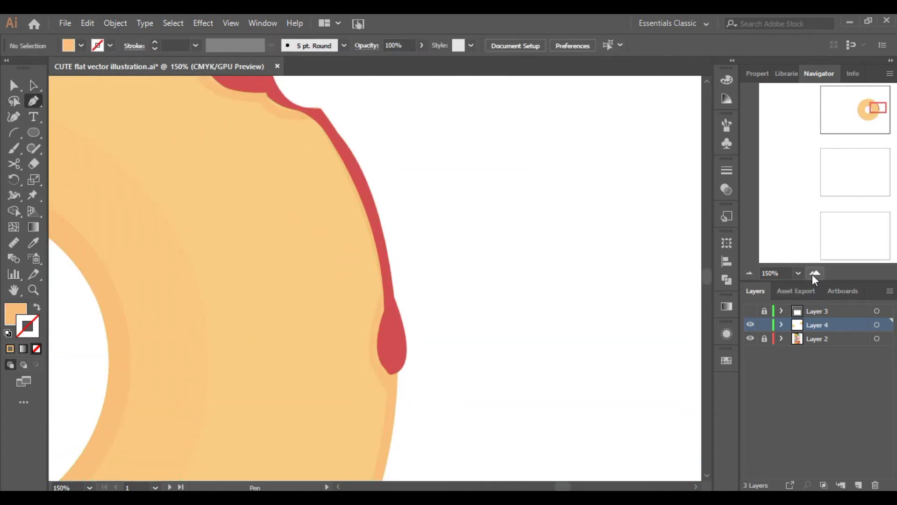
pyautogui.click(815, 273)
pyautogui.click(391, 324)
pyautogui.moveTo(396, 401); pyautogui.dragTo(426, 417)
pyautogui.press('i')
# Step: Make the inner drip path a tapered red stroke with no fill
pyautogui.click(375, 250)
pyautogui.hotkey('shift', 'x')
pyautogui.doubleClick(27, 325)
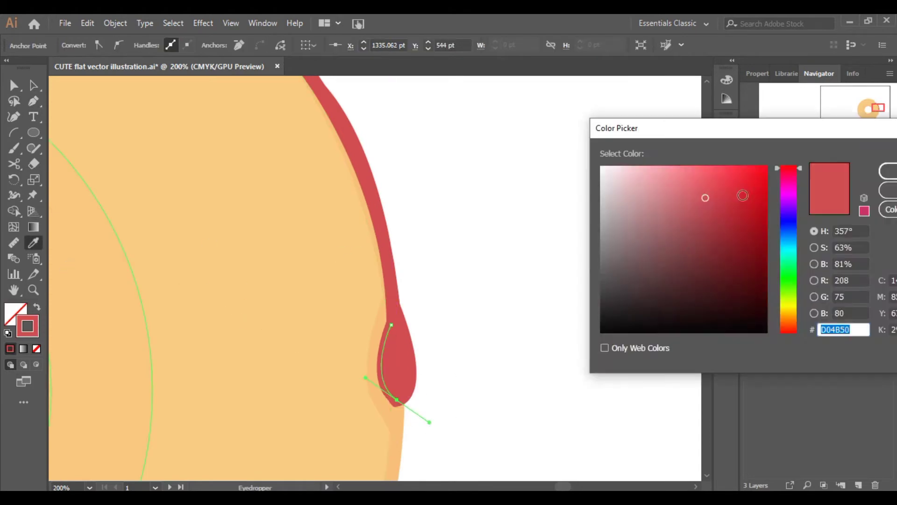
pyautogui.press('Return')
pyautogui.keyDown('ctrl'); pyautogui.click(440, 344); pyautogui.keyUp('ctrl')
pyautogui.click(234, 46)
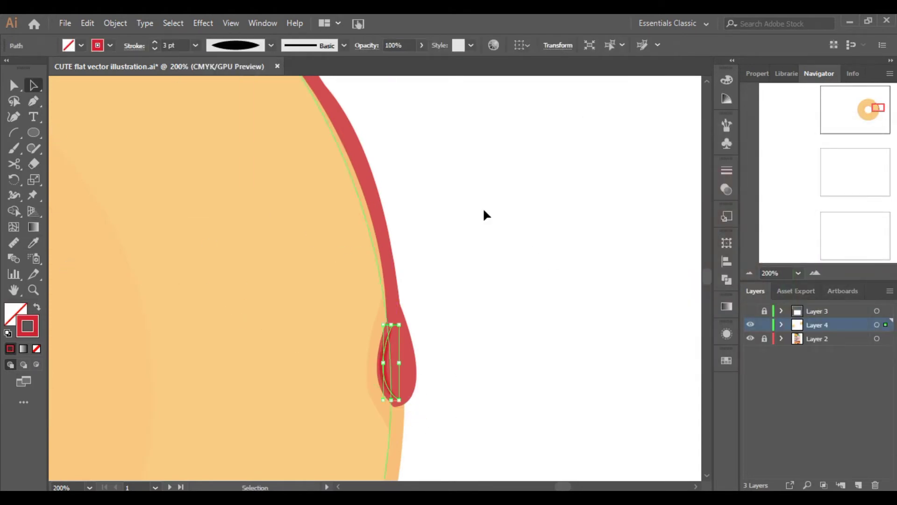
pyautogui.click(749, 272)
pyautogui.click(749, 273)
pyautogui.click(749, 273)
pyautogui.press('p')
# Step: Thicken the sprinkle line's stroke and give it round ends
pyautogui.click(319, 201)
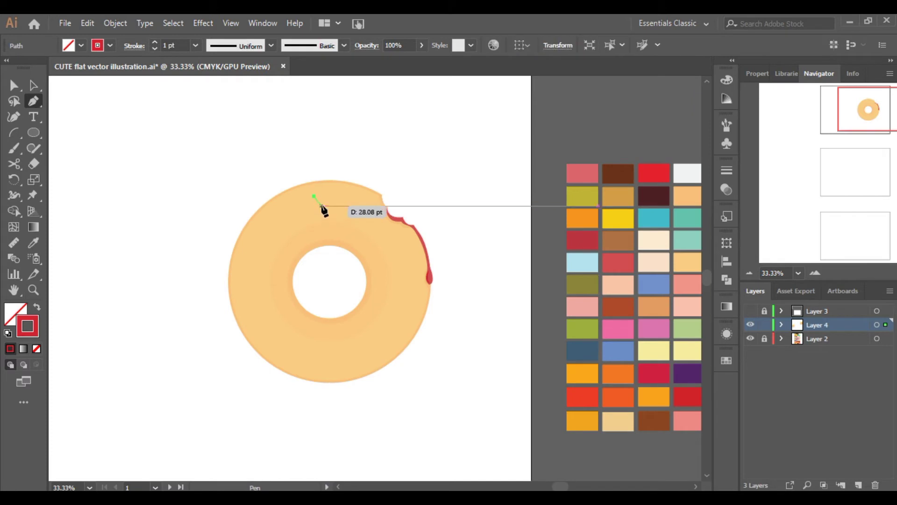
pyautogui.press('a')
pyautogui.hotkey('ctrl', '=')
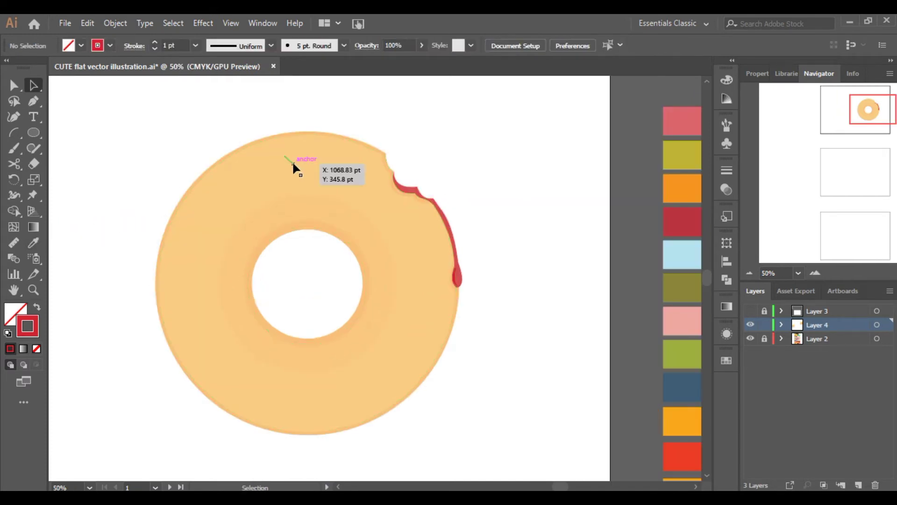
pyautogui.click(292, 161)
pyautogui.click(155, 43)
pyautogui.click(155, 42)
pyautogui.click(155, 42)
pyautogui.click(155, 42)
pyautogui.hotkey('ctrl', 'shift', 'a')
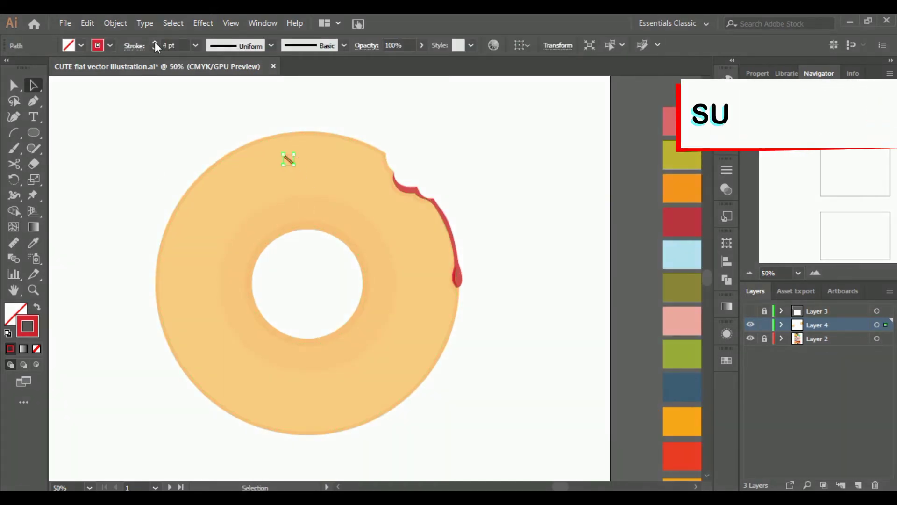
# Step: Duplicate the sprinkle to the donut's left side and bottom, colouring one orange
pyautogui.moveTo(288, 160); pyautogui.dragTo(173, 254)
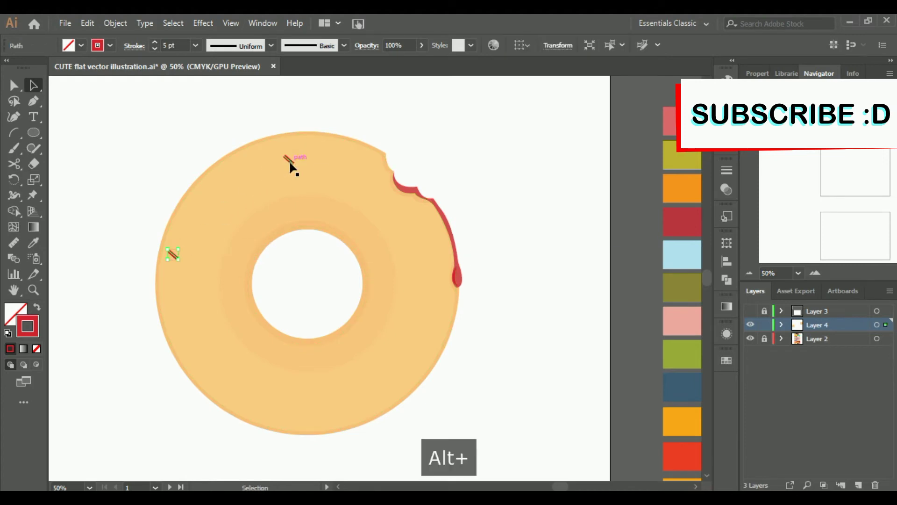
pyautogui.moveTo(290, 160)
pyautogui.mouseDown()
pyautogui.moveTo(378, 403)
pyautogui.moveTo(390, 320)
pyautogui.mouseUp()
pyautogui.press('i')
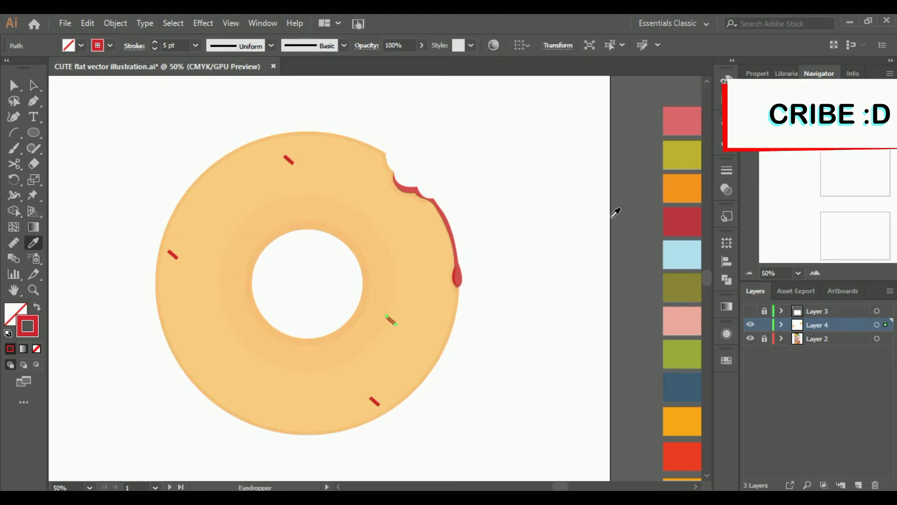
pyautogui.click(59, 88)
pyautogui.click(36, 307)
pyautogui.hotkey('ctrl', '1')
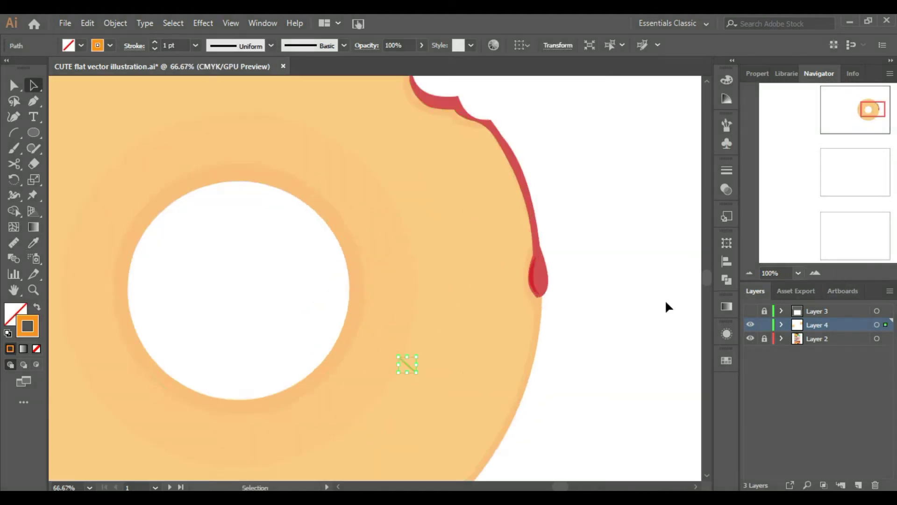
# Step: Expand and rotate the orange sprinkle, then place copies lower and lower-left
pyautogui.click(112, 23)
pyautogui.click(196, 161)
pyautogui.click(430, 353)
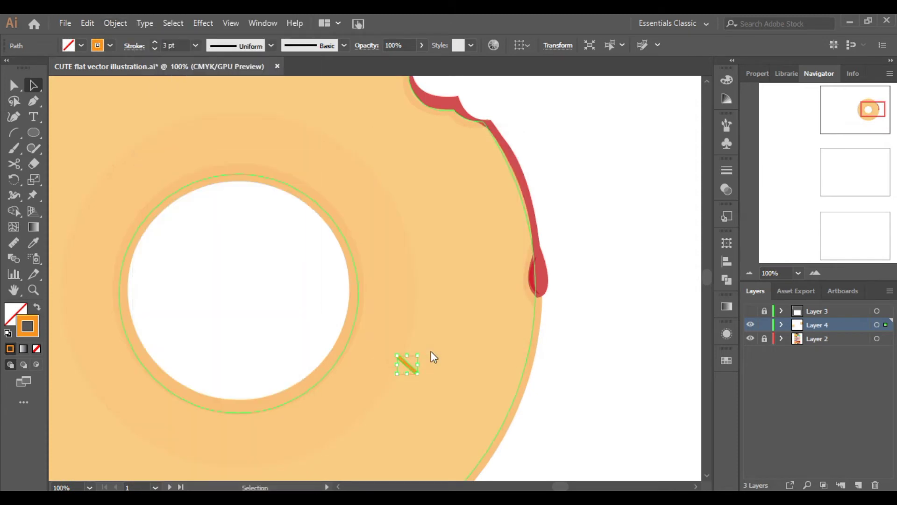
pyautogui.moveTo(430, 354); pyautogui.dragTo(393, 405)
pyautogui.click(749, 273)
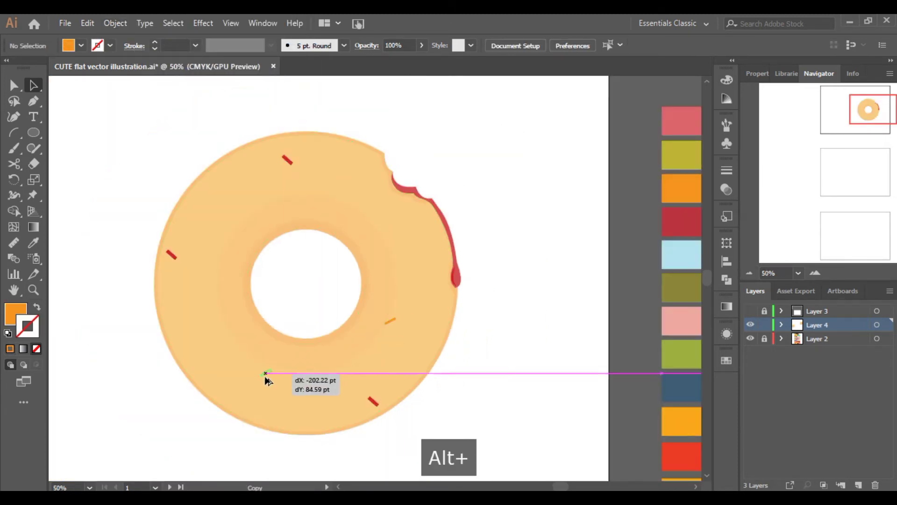
pyautogui.moveTo(390, 320); pyautogui.dragTo(251, 387)
pyautogui.moveTo(389, 320); pyautogui.dragTo(211, 302)
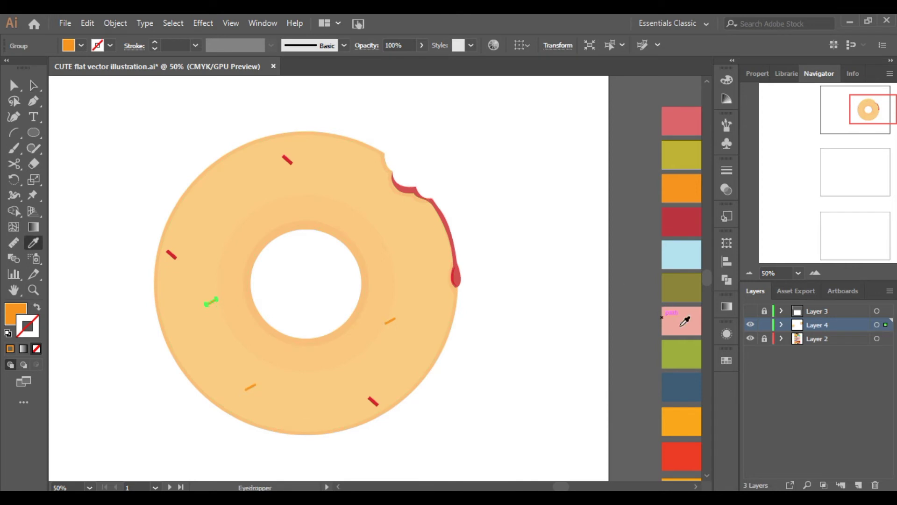
# Step: Expand the left-edge sprinkle's stroke into a shape and colour it orange
pyautogui.click(34, 86)
pyautogui.click(170, 255)
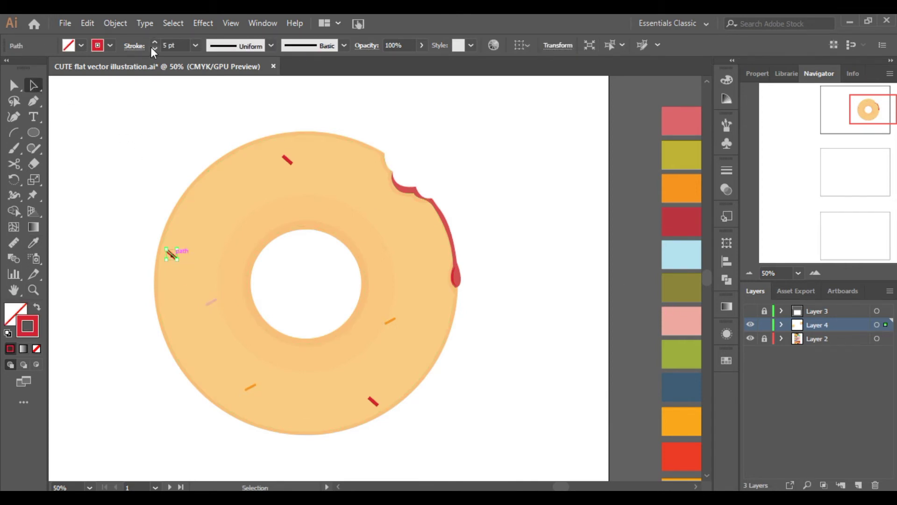
pyautogui.click(115, 23)
pyautogui.click(170, 159)
pyautogui.click(414, 325)
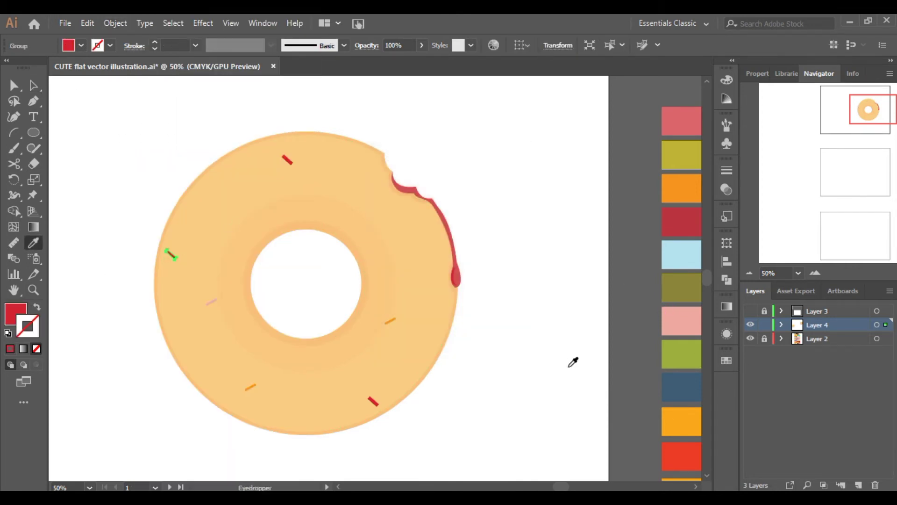
pyautogui.click(694, 421)
pyautogui.click(205, 140)
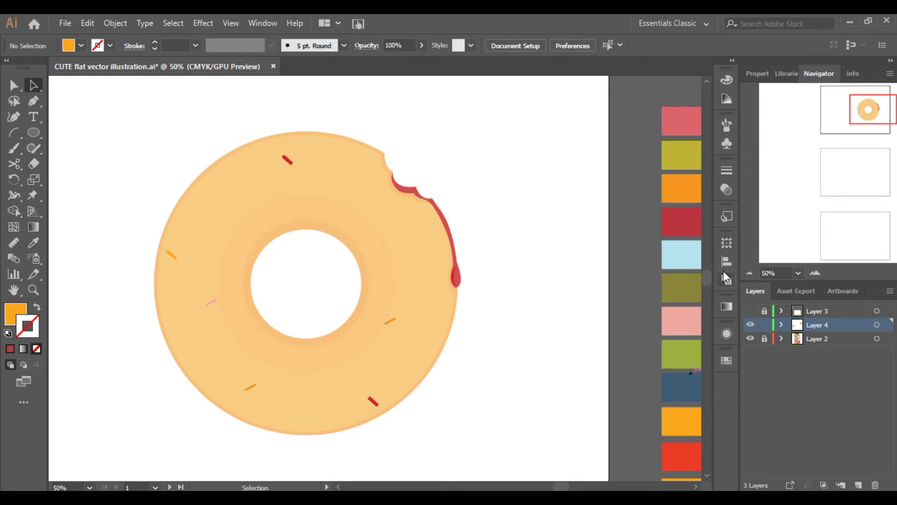
pyautogui.hotkey('ctrl', '-')
# Step: Copy sprinkles to the donut's right, lower-left and centre, recolouring one olive
pyautogui.keyDown('alt'); pyautogui.moveTo(267, 287); pyautogui.dragTo(405, 251); pyautogui.keyUp('alt')
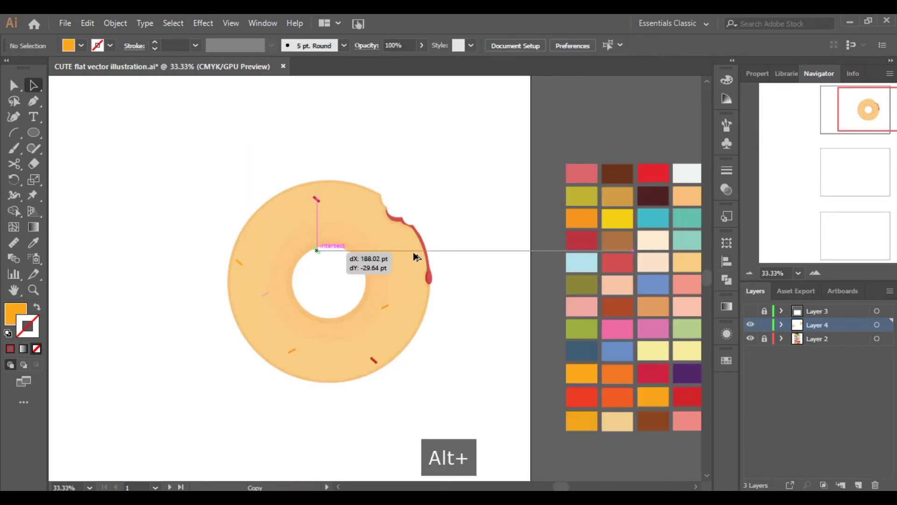
pyautogui.press('i')
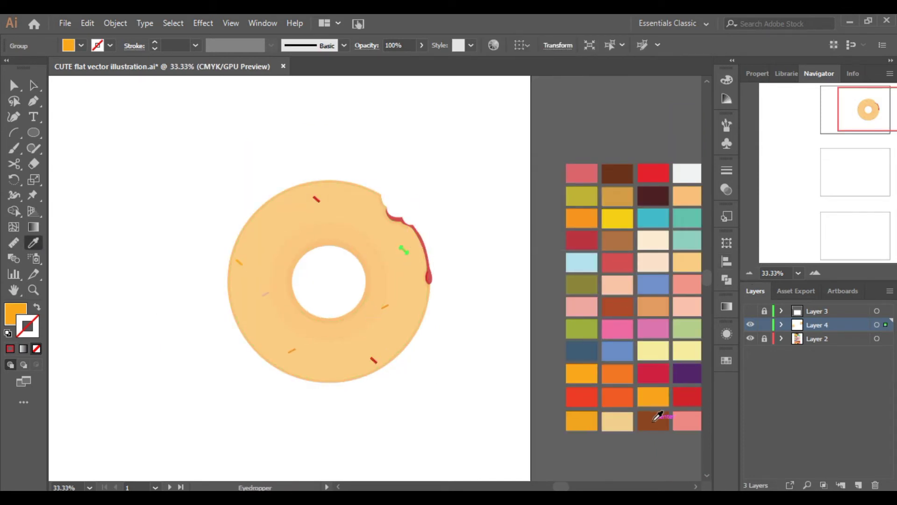
pyautogui.click(33, 86)
pyautogui.click(230, 375)
pyautogui.moveTo(405, 250)
pyautogui.keyDown('alt'); pyautogui.mouseDown()
pyautogui.moveTo(240, 333)
pyautogui.moveTo(254, 327)
pyautogui.mouseUp(); pyautogui.keyUp('alt')
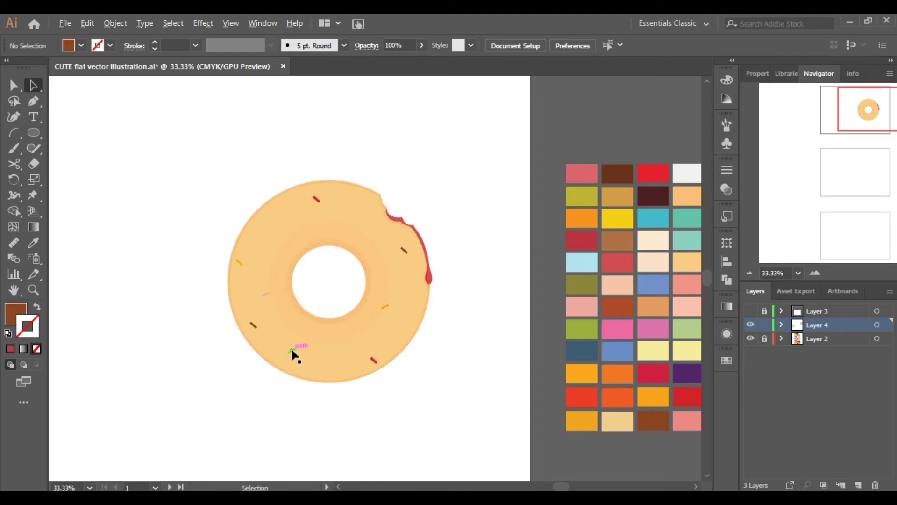
pyautogui.keyDown('alt'); pyautogui.moveTo(293, 355); pyautogui.dragTo(330, 236); pyautogui.keyUp('alt')
pyautogui.press('i')
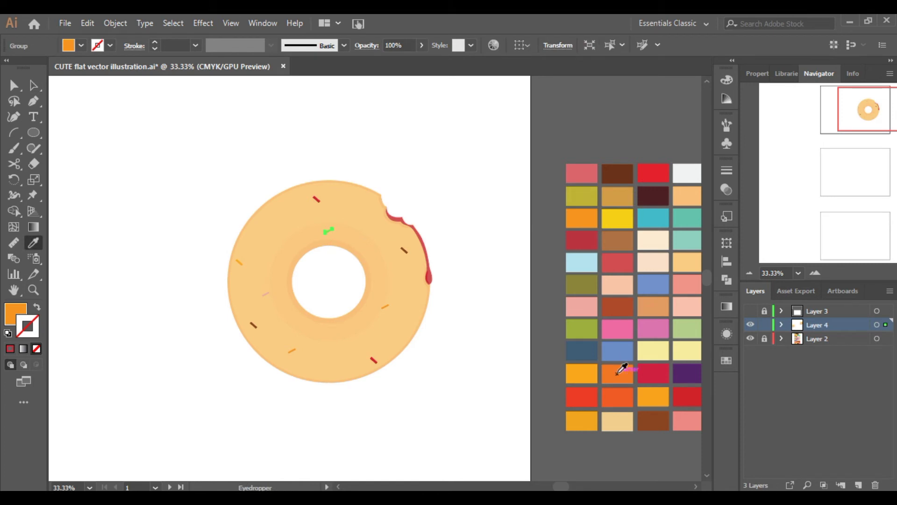
pyautogui.click(599, 203)
pyautogui.click(33, 86)
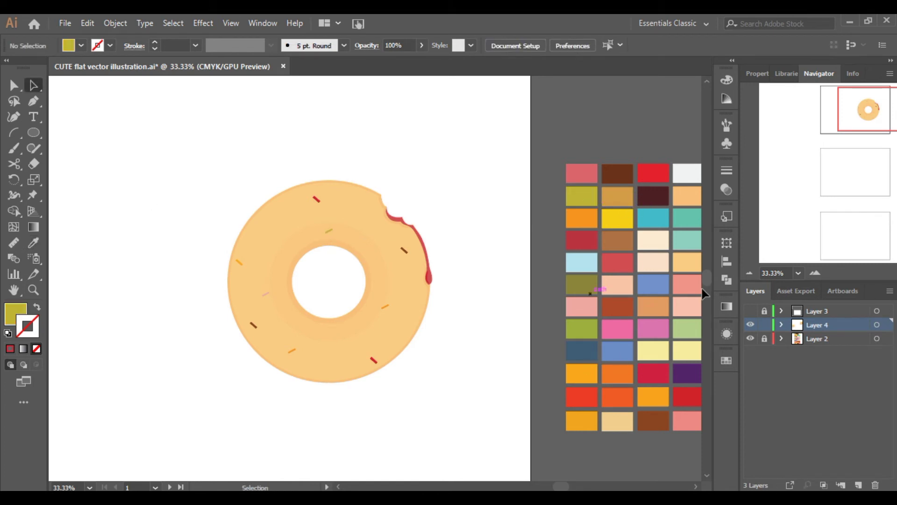
pyautogui.click(815, 273)
# Step: Draw a small Pen triangle on the lower left and curve its bottom edge into an arc
pyautogui.press('p')
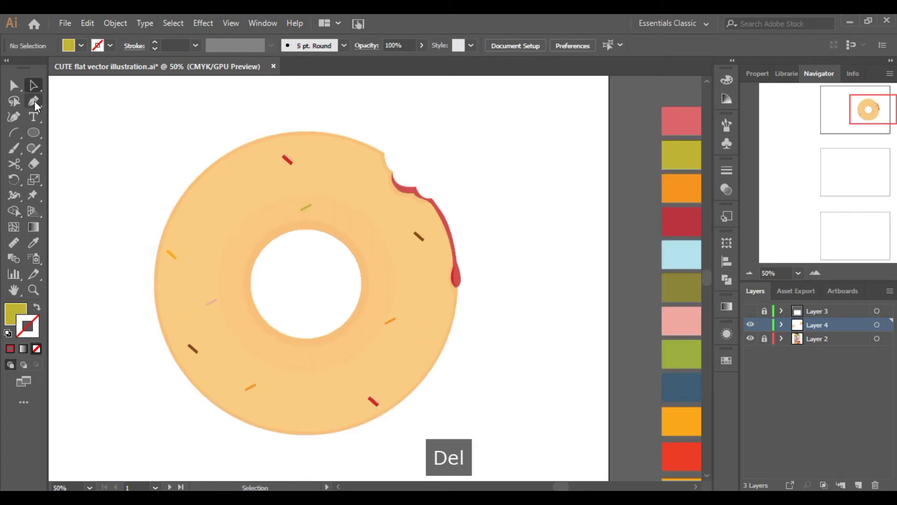
pyautogui.click(243, 365)
pyautogui.click(279, 377)
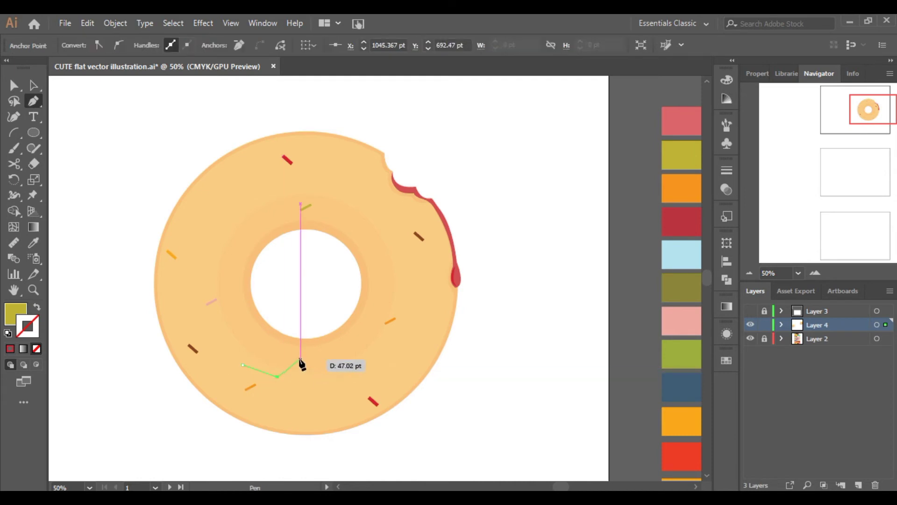
pyautogui.click(301, 357)
pyautogui.click(14, 85)
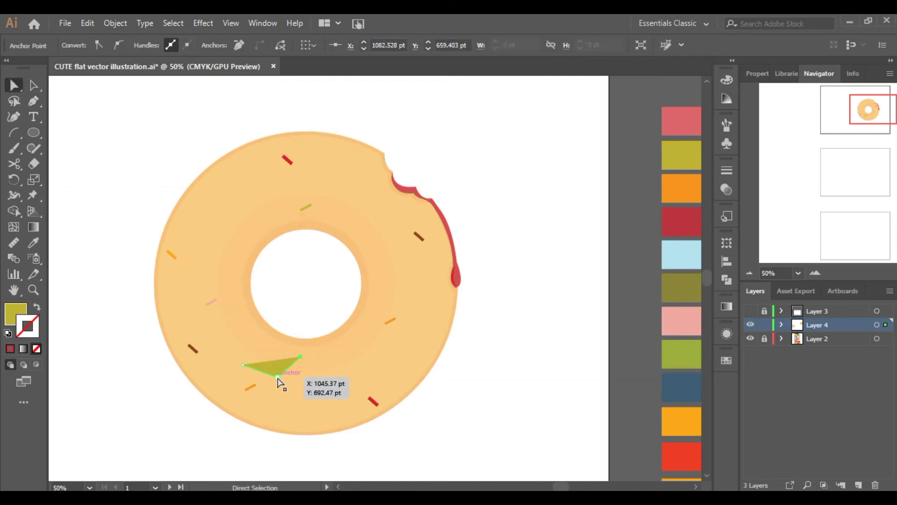
pyautogui.moveTo(279, 374); pyautogui.dragTo(271, 304)
pyautogui.click(405, 372)
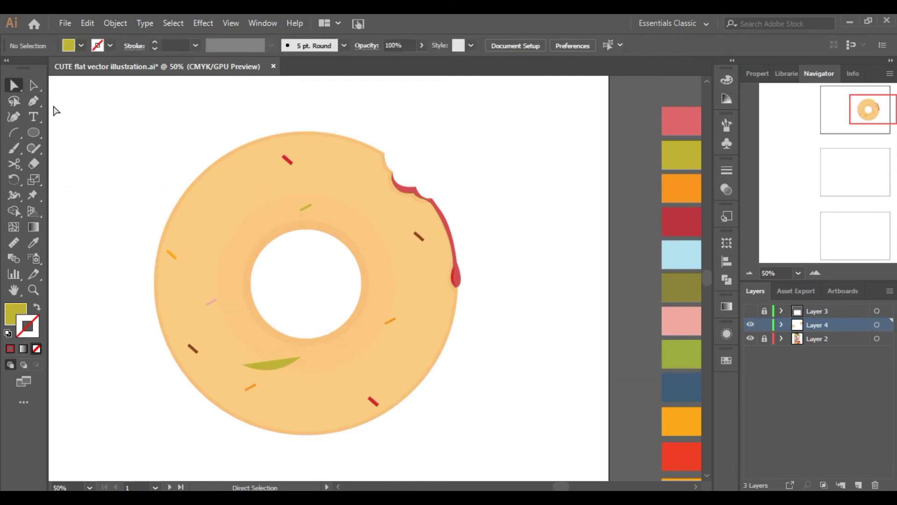
# Step: Colour the arc brown and swap its fill to a brown stroke
pyautogui.click(33, 242)
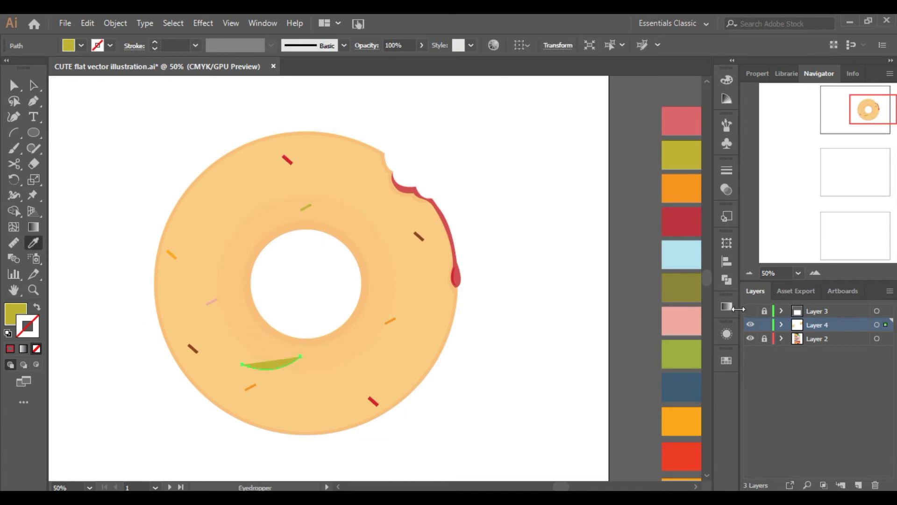
pyautogui.click(750, 272)
pyautogui.click(648, 415)
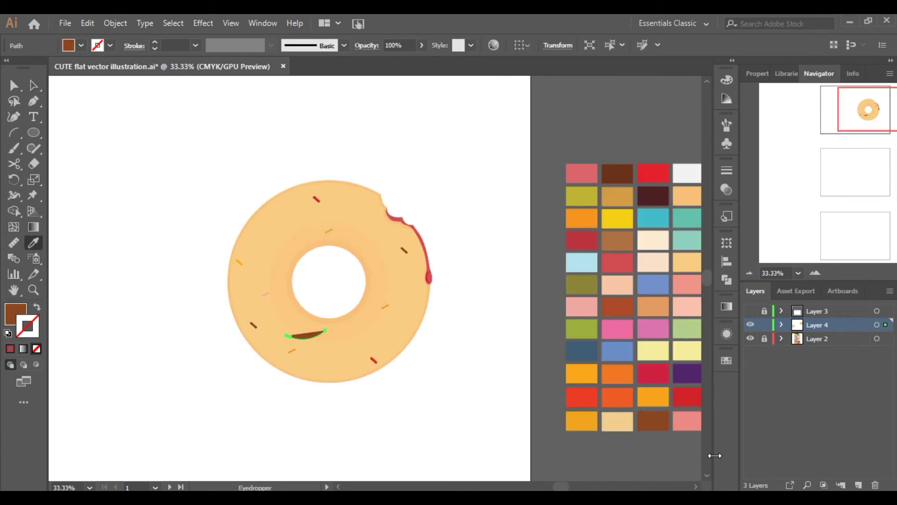
pyautogui.press('a')
pyautogui.hotkey('shift', 'x')
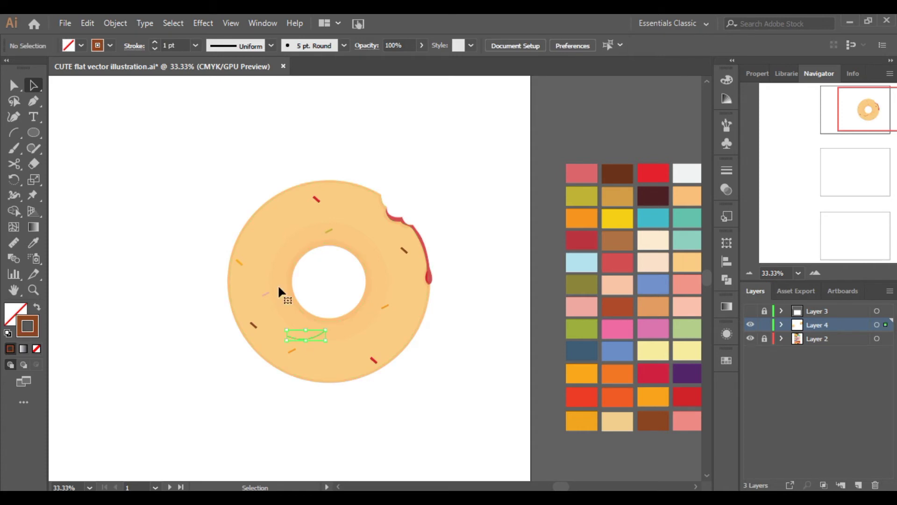
pyautogui.click(281, 323)
pyautogui.click(303, 336)
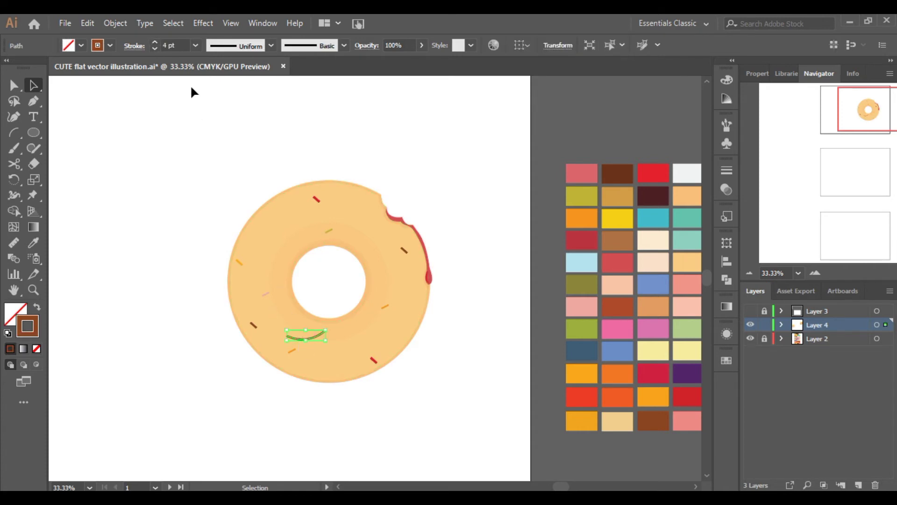
# Step: Set the eye line's stroke weight to 6 pt
pyautogui.click(156, 43)
pyautogui.click(156, 43)
pyautogui.click(134, 46)
pyautogui.click(270, 132)
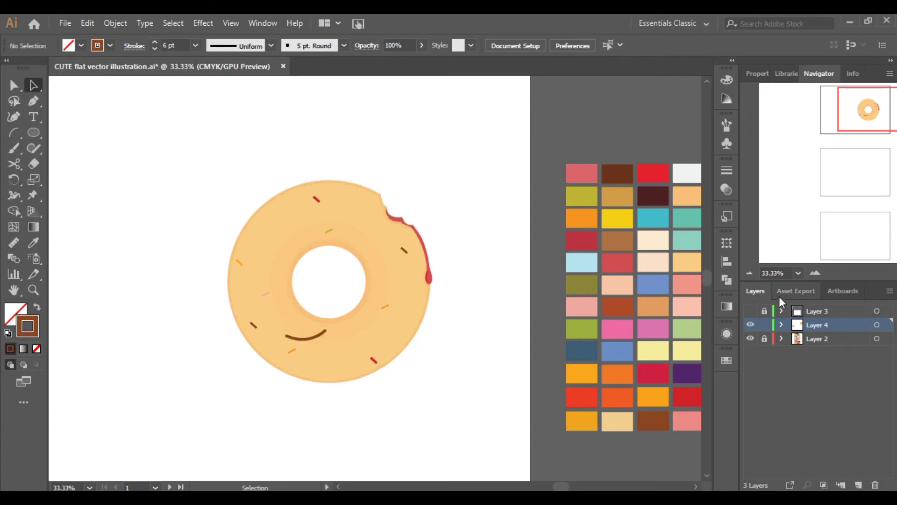
pyautogui.click(815, 273)
# Step: Duplicate the eye arc to the right, align it with the left eye, and draw a small oval below
pyautogui.moveTo(282, 366)
pyautogui.mouseDown()
pyautogui.moveTo(387, 363)
pyautogui.moveTo(358, 366)
pyautogui.mouseUp()
pyautogui.click(484, 373)
pyautogui.click(482, 390)
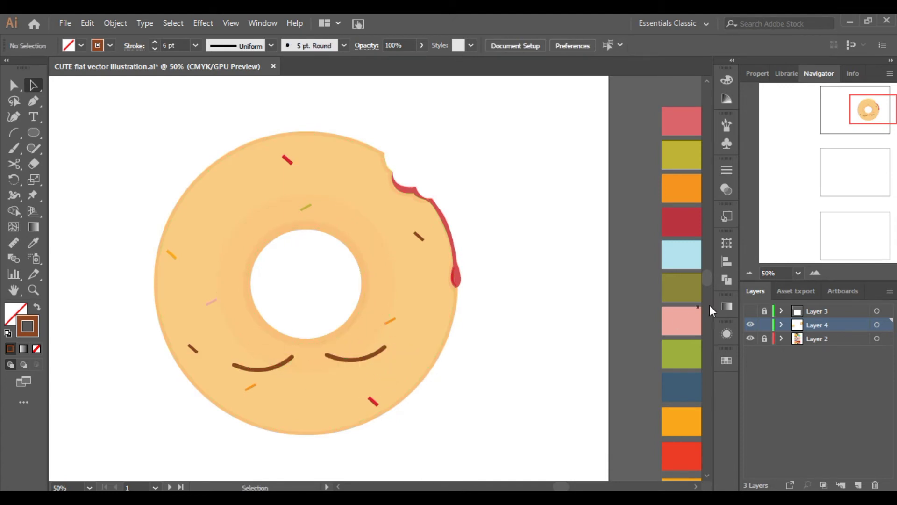
pyautogui.click(750, 273)
pyautogui.click(814, 273)
pyautogui.moveTo(335, 361); pyautogui.dragTo(345, 360)
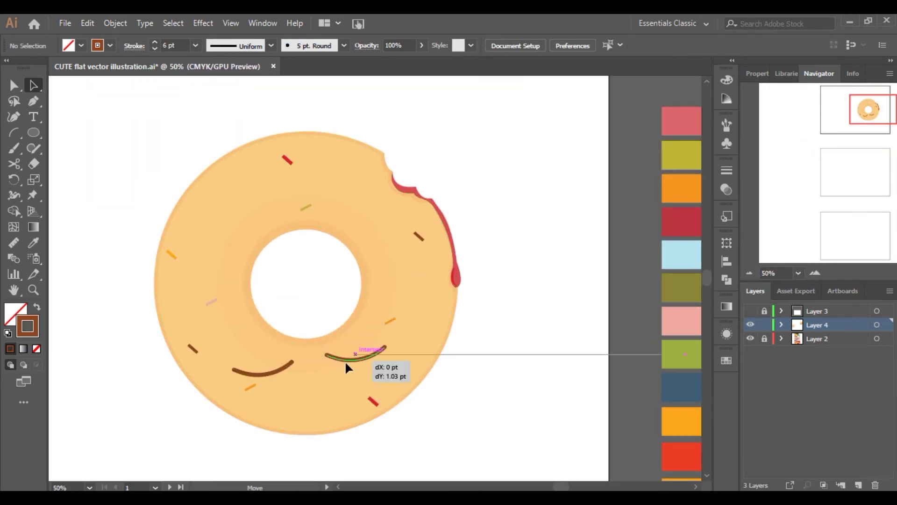
pyautogui.click(184, 249)
pyautogui.press('l')
pyautogui.moveTo(319, 401); pyautogui.dragTo(331, 406)
# Step: Fill the small oval below the eyes with pink and zoom in to check it
pyautogui.press('i')
pyautogui.click(675, 121)
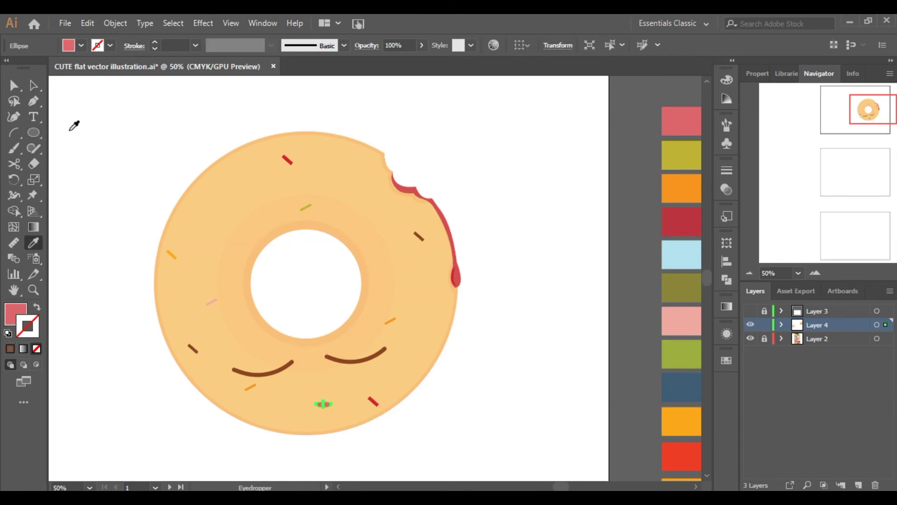
pyautogui.press('a')
pyautogui.click(173, 439)
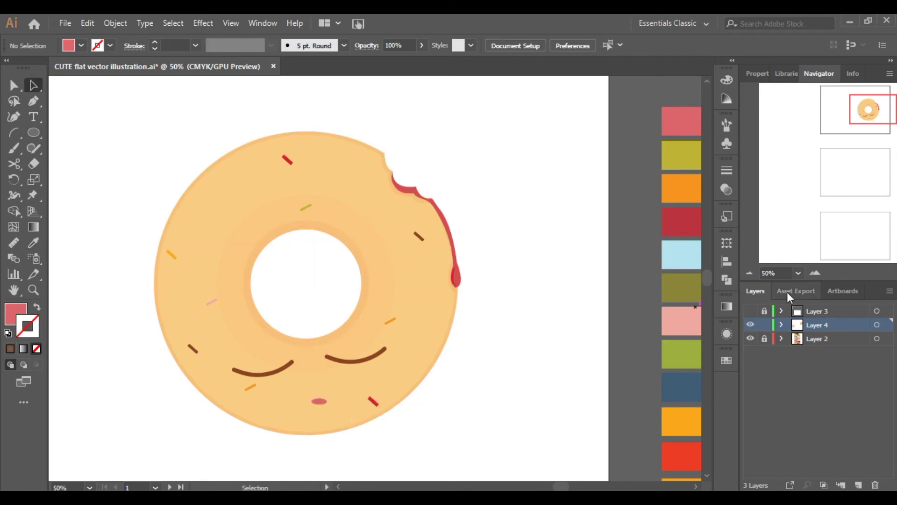
pyautogui.hotkey('ctrl', '1')
pyautogui.click(371, 375)
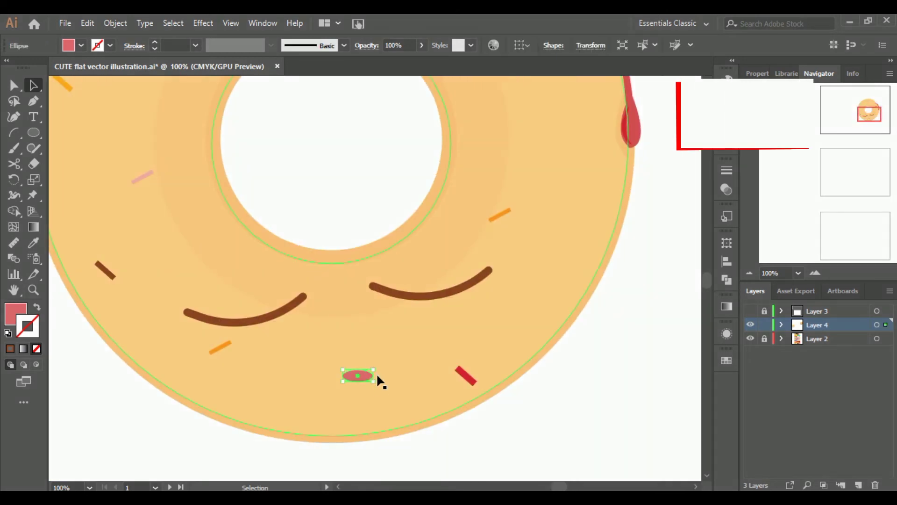
pyautogui.click(386, 428)
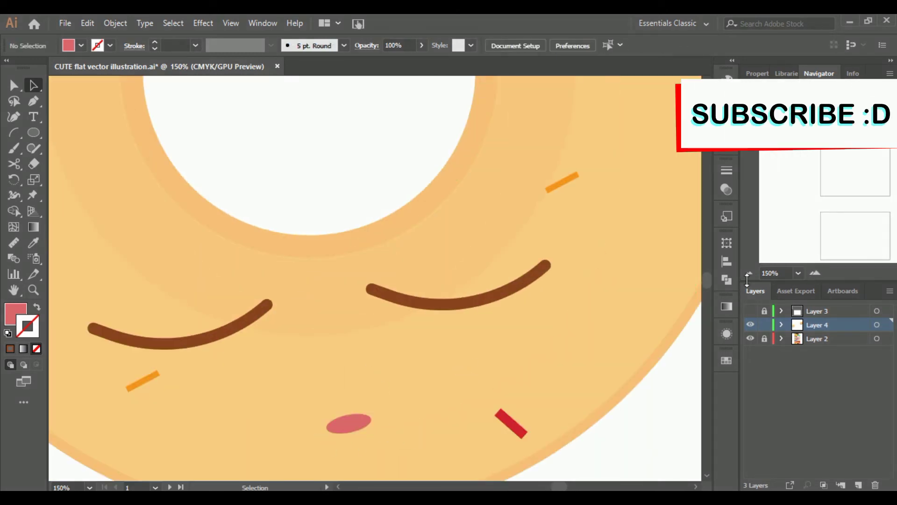
# Step: Draw an oval for the left cheek and fill it with peach
pyautogui.moveTo(188, 348); pyautogui.dragTo(231, 360)
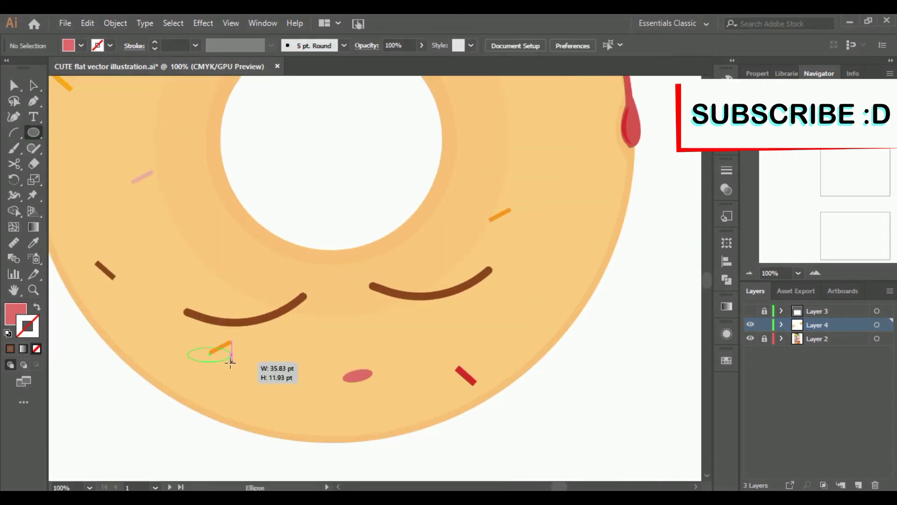
pyautogui.click(33, 244)
pyautogui.click(750, 273)
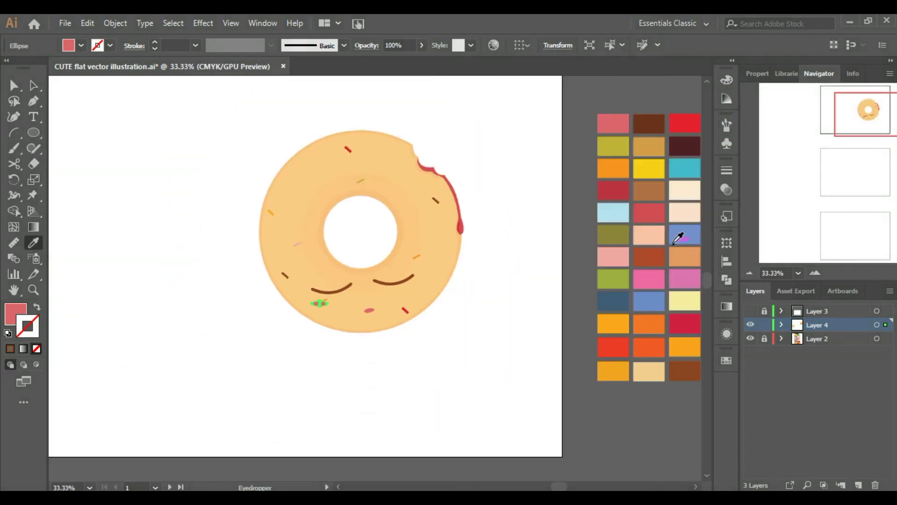
pyautogui.click(642, 230)
pyautogui.press('a')
# Step: Recolour the left cheek oval pink with the Eyedropper
pyautogui.moveTo(335, 360); pyautogui.dragTo(316, 300)
pyautogui.press('i')
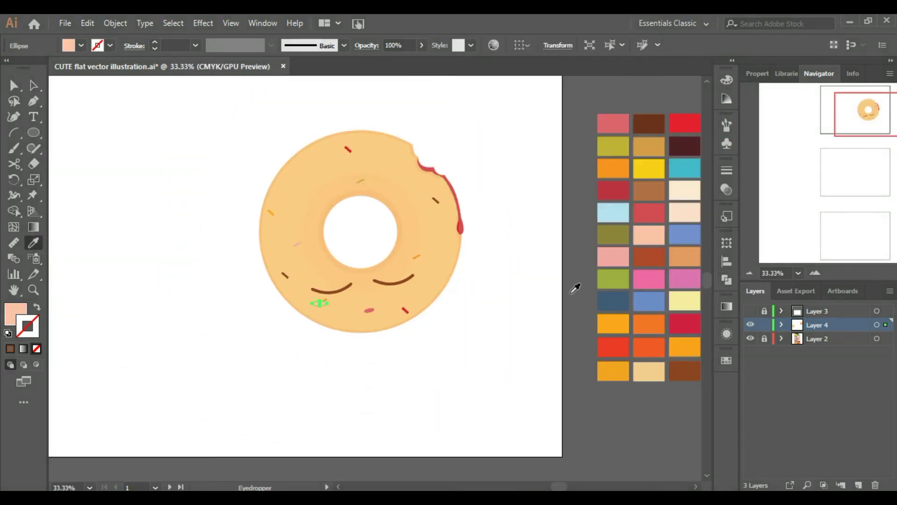
pyautogui.click(618, 131)
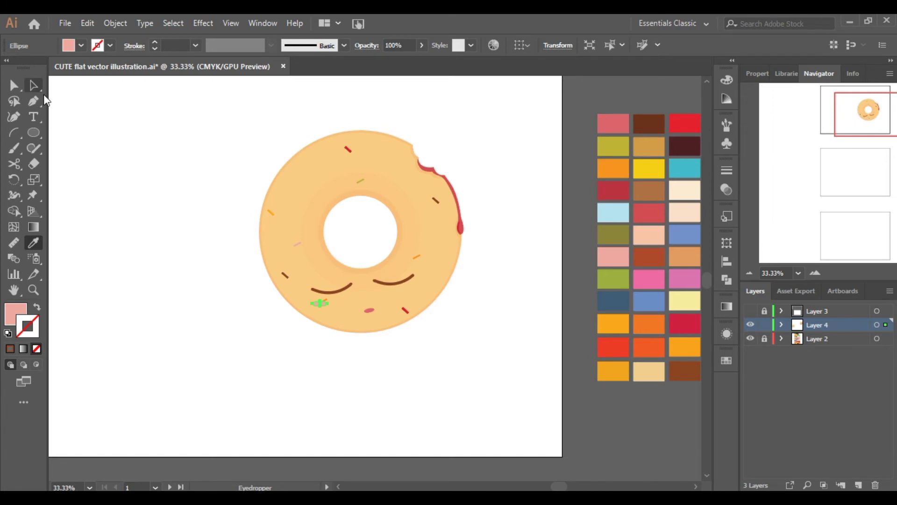
pyautogui.press('a')
pyautogui.hotkey('ctrl', 'shift', 'a')
# Step: Enlarge the blush, copy it to the right cheek, tilt it slightly and zoom out
pyautogui.click(814, 272)
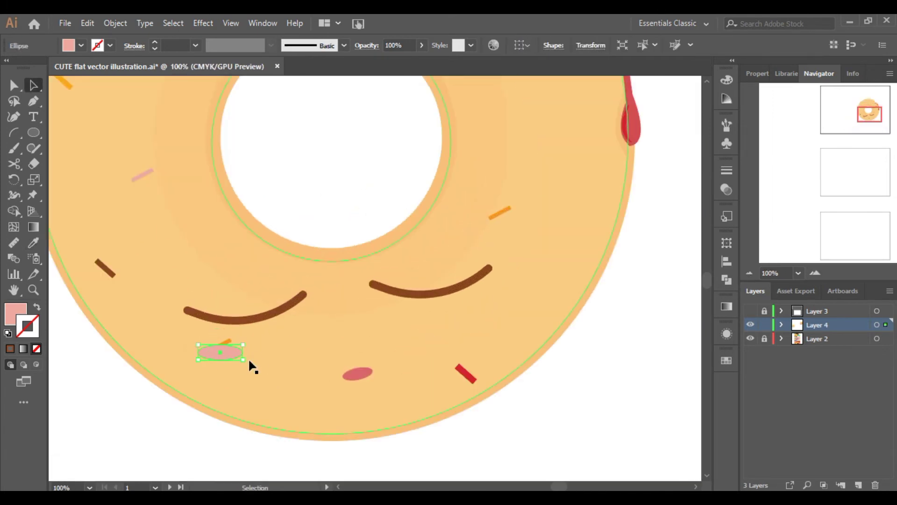
pyautogui.moveTo(244, 360)
pyautogui.mouseDown()
pyautogui.moveTo(248, 348)
pyautogui.moveTo(496, 305)
pyautogui.mouseUp()
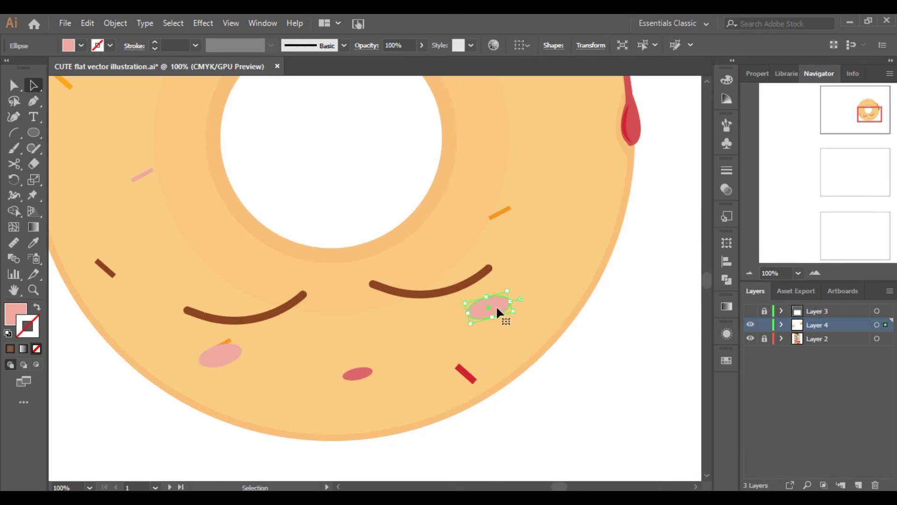
pyautogui.hotkey('ctrl', 'z')
pyautogui.moveTo(222, 361)
pyautogui.mouseDown()
pyautogui.moveTo(202, 354)
pyautogui.moveTo(234, 359)
pyautogui.mouseUp()
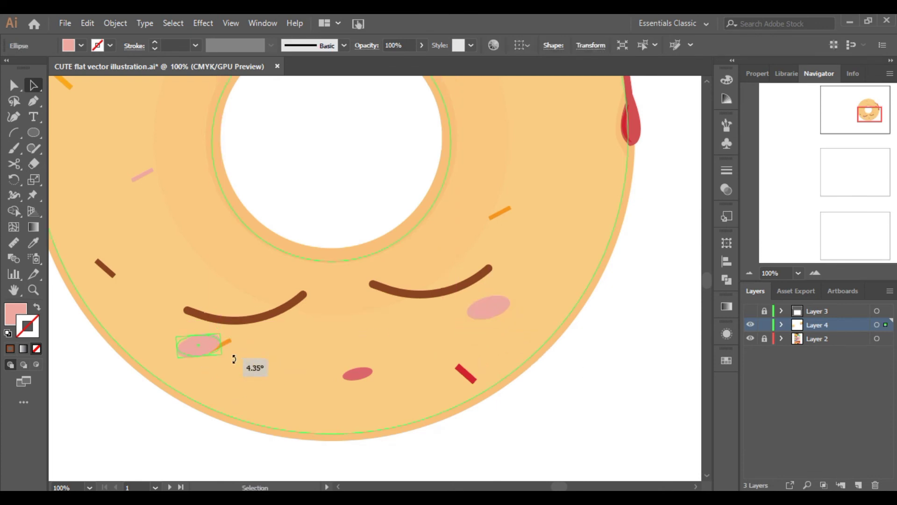
pyautogui.click(468, 376)
pyautogui.click(757, 271)
pyautogui.click(757, 271)
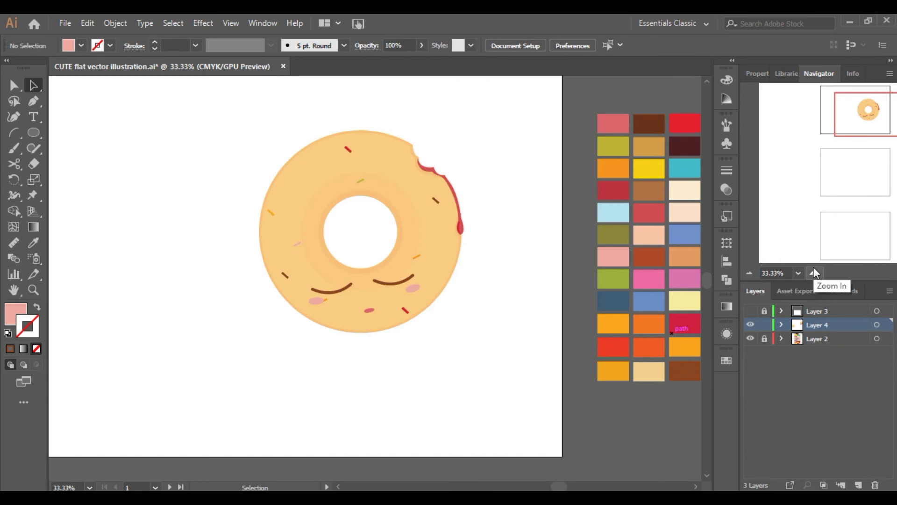
pyautogui.click(815, 269)
# Step: Copy the left eye curve and paste the copy in front
pyautogui.click(749, 273)
pyautogui.click(749, 273)
pyautogui.click(815, 273)
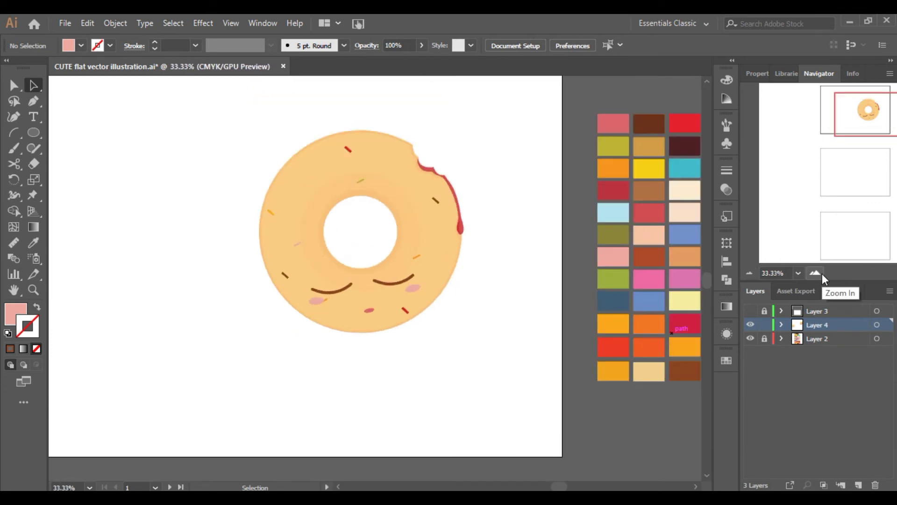
pyautogui.click(815, 273)
pyautogui.click(749, 273)
pyautogui.click(267, 314)
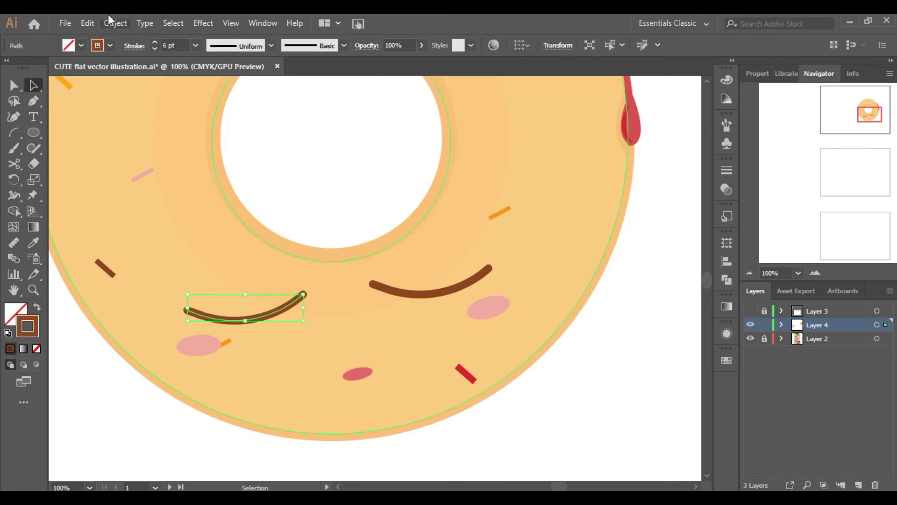
pyautogui.click(87, 23)
pyautogui.click(109, 86)
pyautogui.click(88, 25)
pyautogui.click(123, 114)
# Step: Give the copied curve a thick peach stroke sampled from the donut colour
pyautogui.click(32, 242)
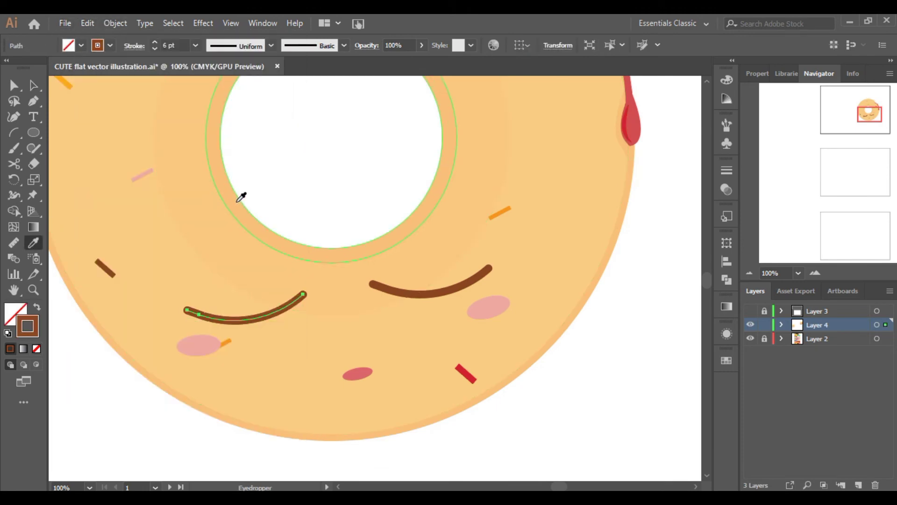
pyautogui.click(79, 296)
pyautogui.click(32, 86)
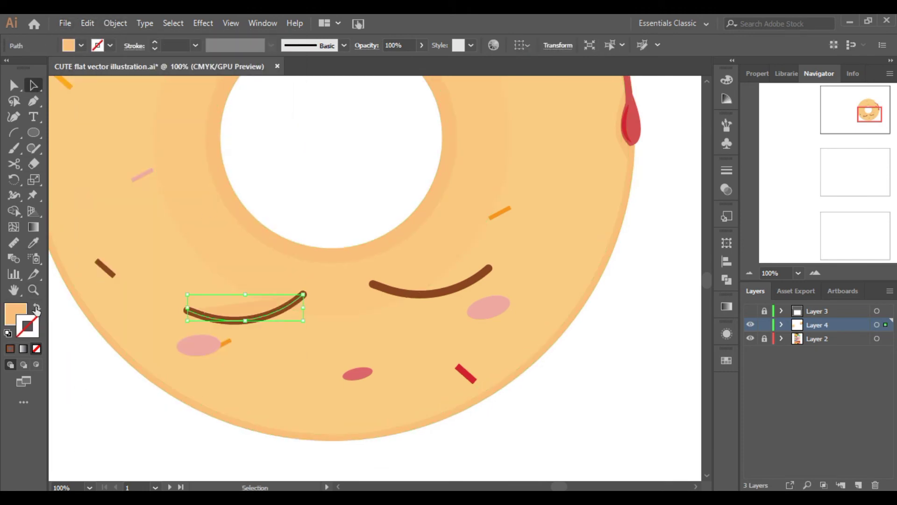
pyautogui.click(37, 306)
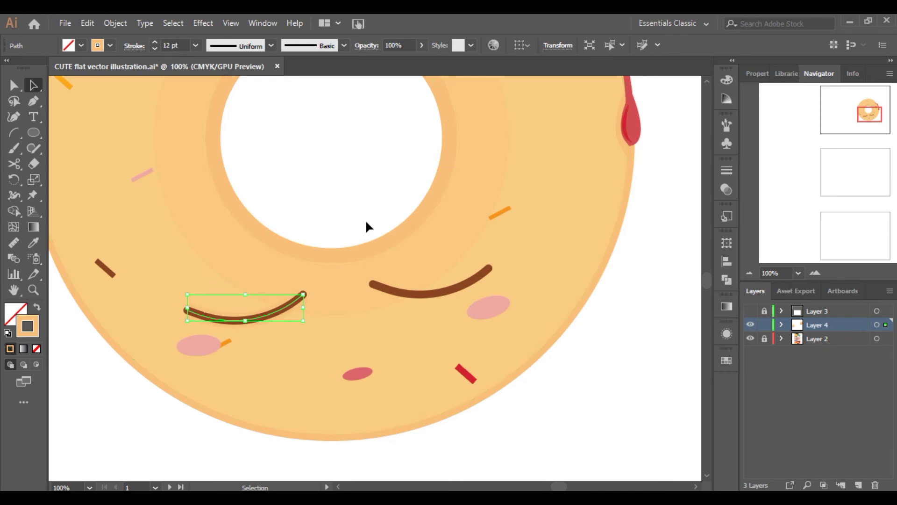
pyautogui.press('Up')
pyautogui.press('Up')
pyautogui.press('Up')
pyautogui.doubleClick(34, 317)
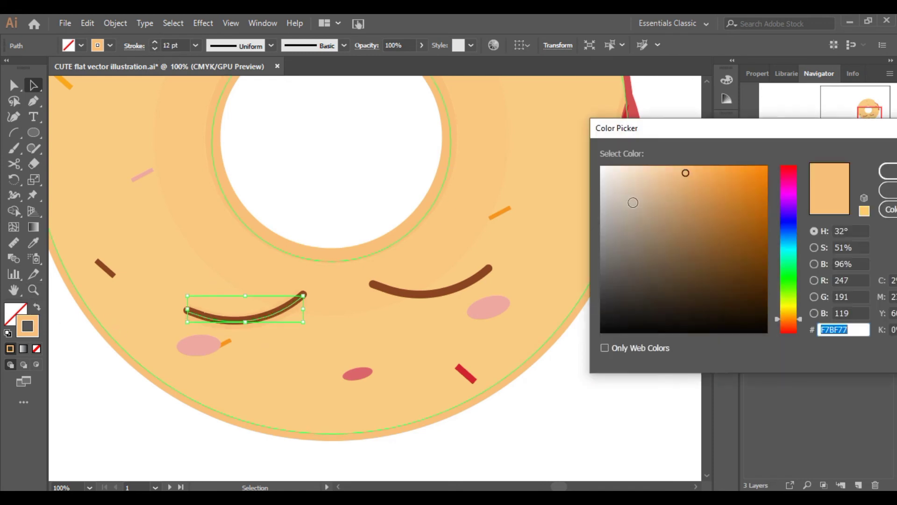
pyautogui.press('Return')
pyautogui.click(231, 344)
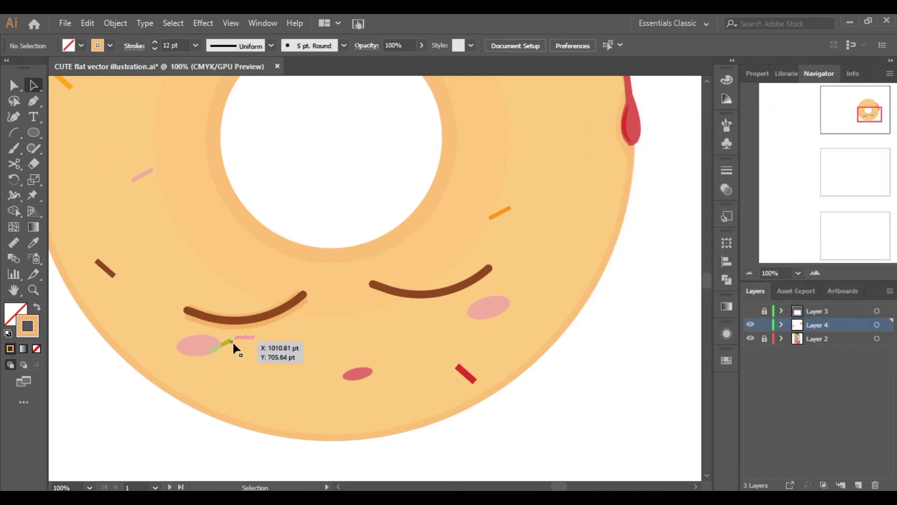
pyautogui.click(261, 329)
# Step: Set the peach outline to 10 pt and copy it onto the right eye
pyautogui.hotkey('ctrl', '+')
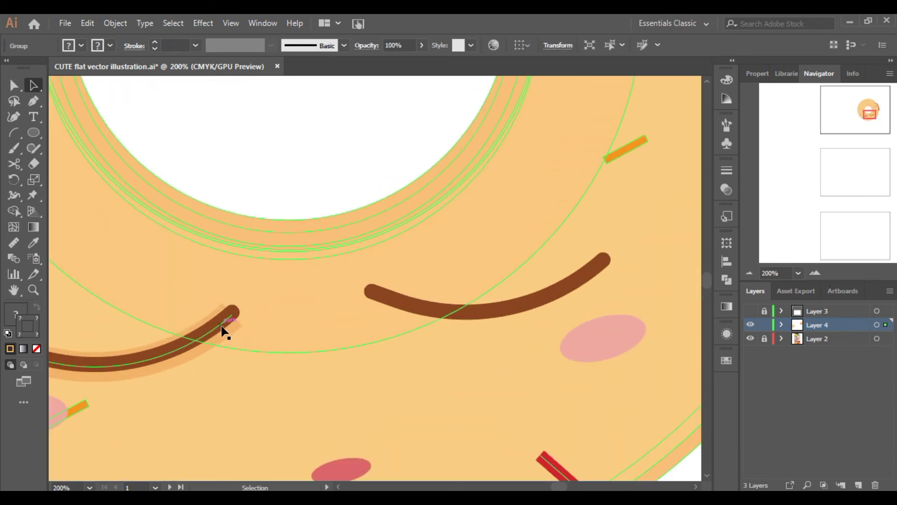
pyautogui.click(224, 331)
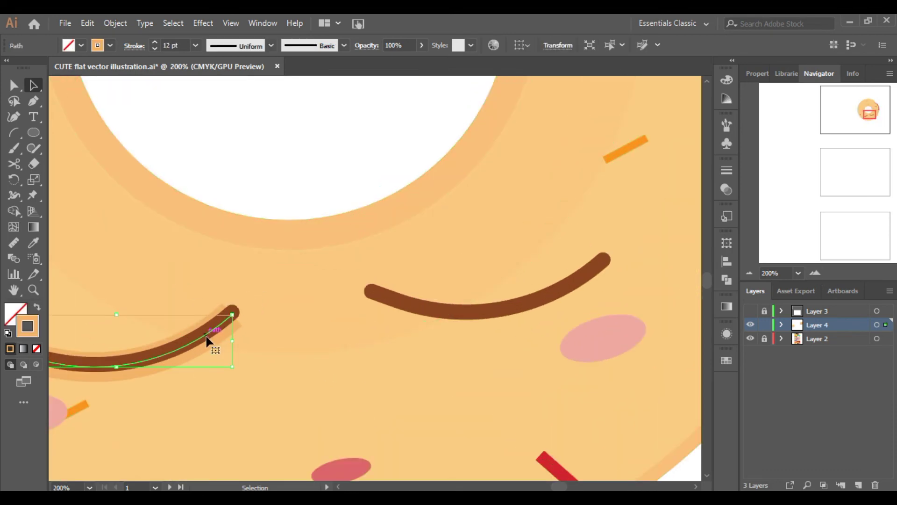
pyautogui.click(130, 48)
pyautogui.click(154, 49)
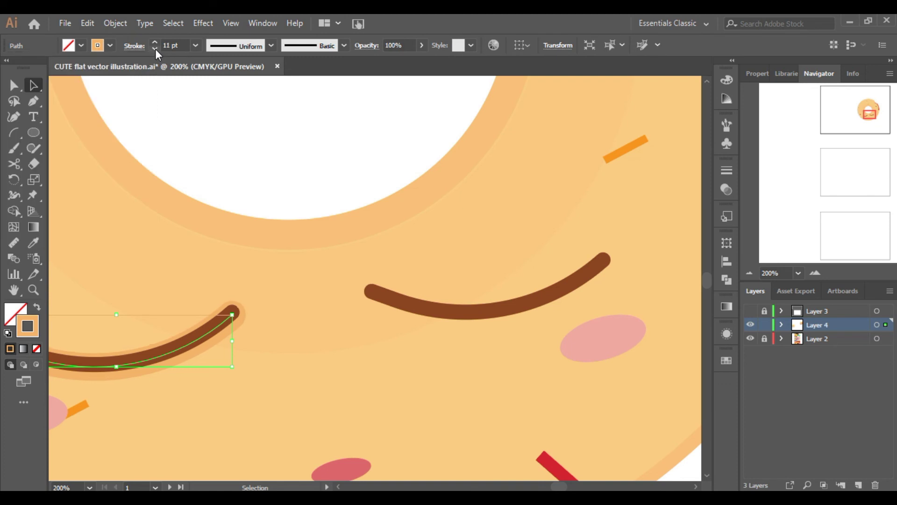
pyautogui.hotkey('ctrl', '-')
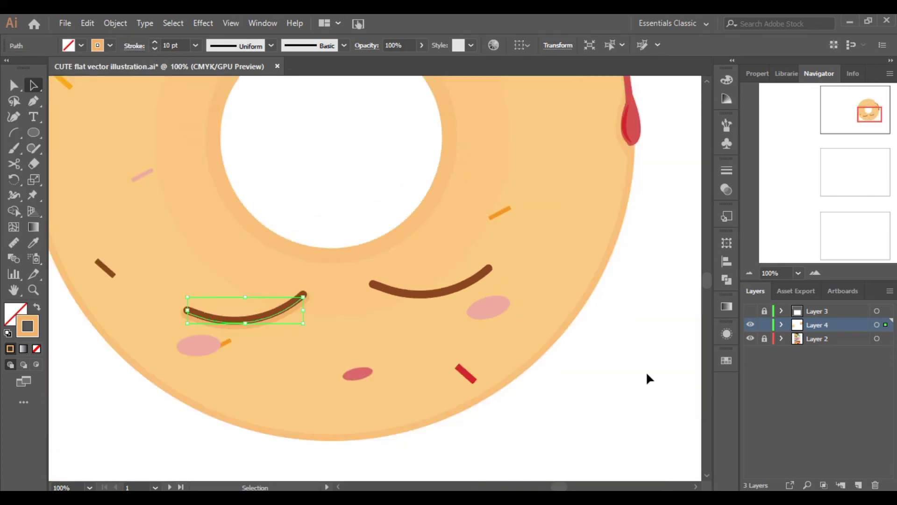
pyautogui.keyDown('alt'); pyautogui.moveTo(254, 320); pyautogui.dragTo(441, 304); pyautogui.keyUp('alt')
pyautogui.press('Up')
pyautogui.click(603, 397)
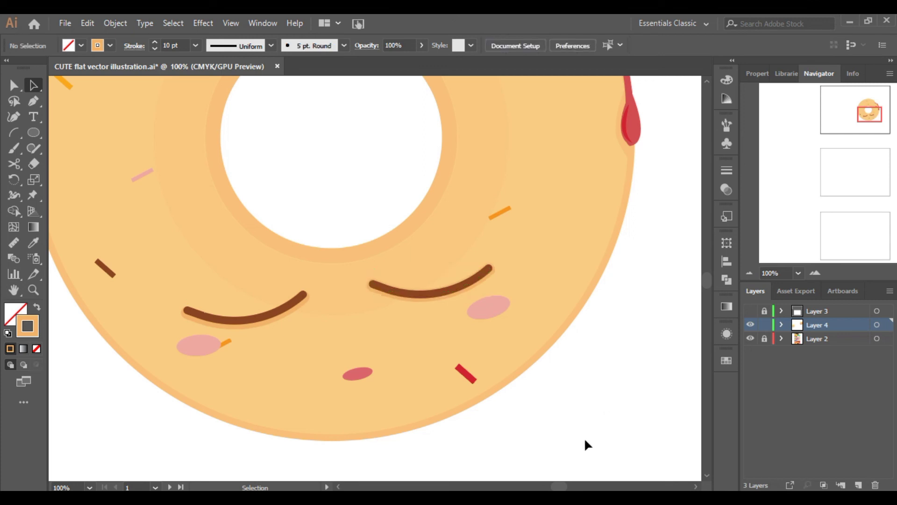
# Step: Copy the mouth oval and paste the copy behind it
pyautogui.click(365, 375)
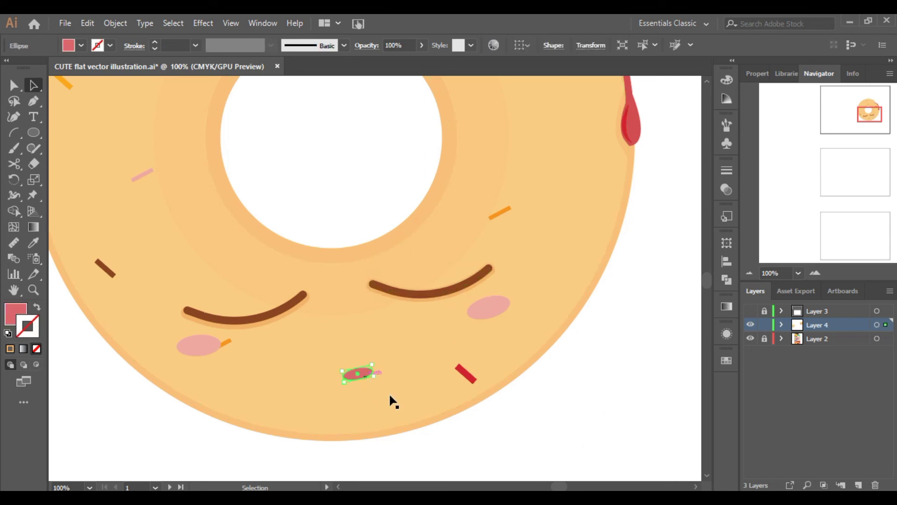
pyautogui.click(87, 22)
pyautogui.click(124, 128)
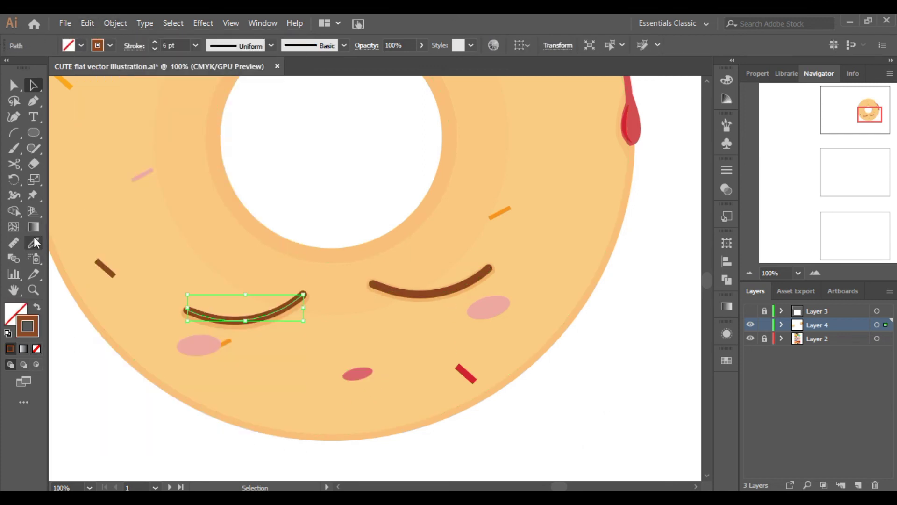
pyautogui.click(34, 242)
pyautogui.click(32, 86)
pyautogui.click(362, 376)
pyautogui.click(87, 23)
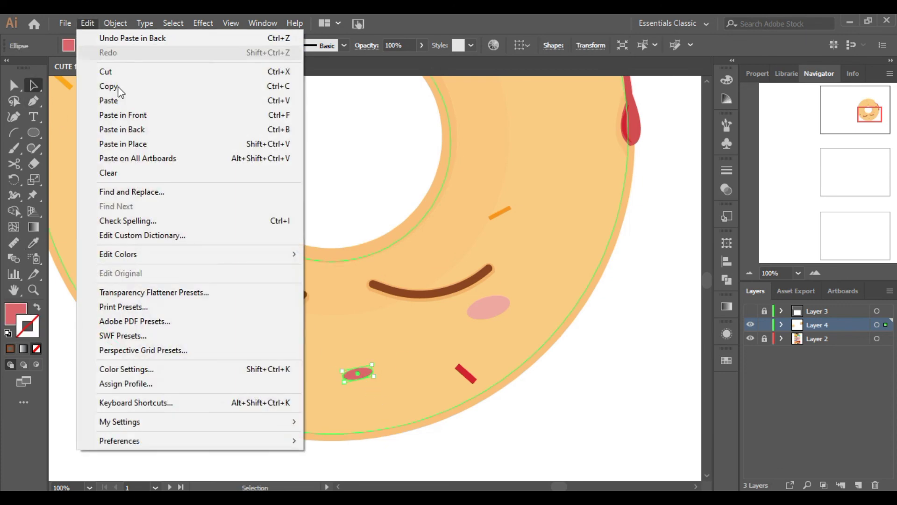
pyautogui.click(116, 88)
pyautogui.click(87, 23)
pyautogui.click(119, 129)
# Step: Sample the eye outline to give the mouth copy a tan stroke, then zoom out
pyautogui.click(33, 241)
pyautogui.click(257, 315)
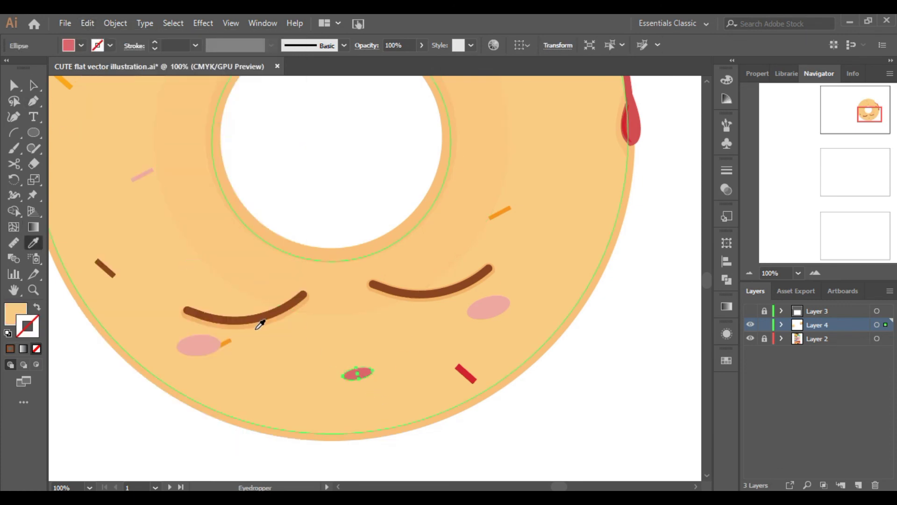
pyautogui.click(33, 85)
pyautogui.click(534, 329)
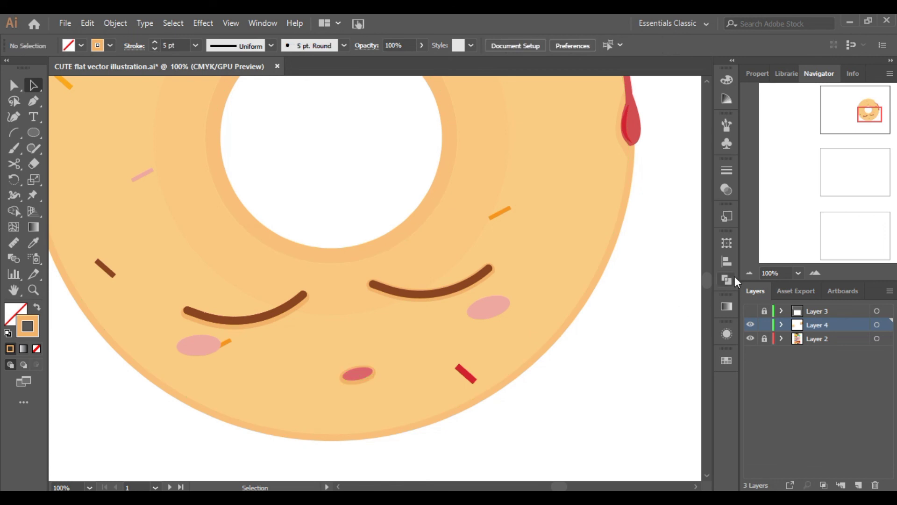
pyautogui.click(750, 271)
pyautogui.click(750, 272)
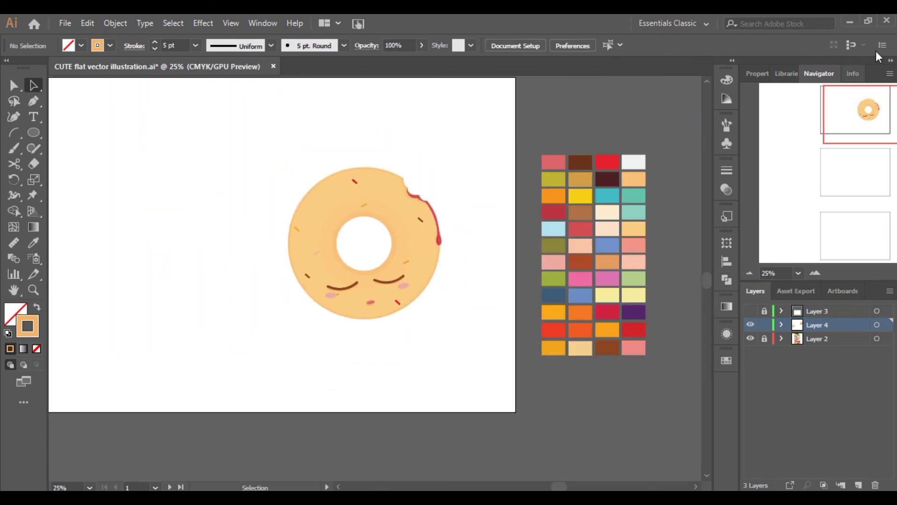
# Step: Pen a curved path with two anchors from the donut's left edge toward the hole
pyautogui.press('p')
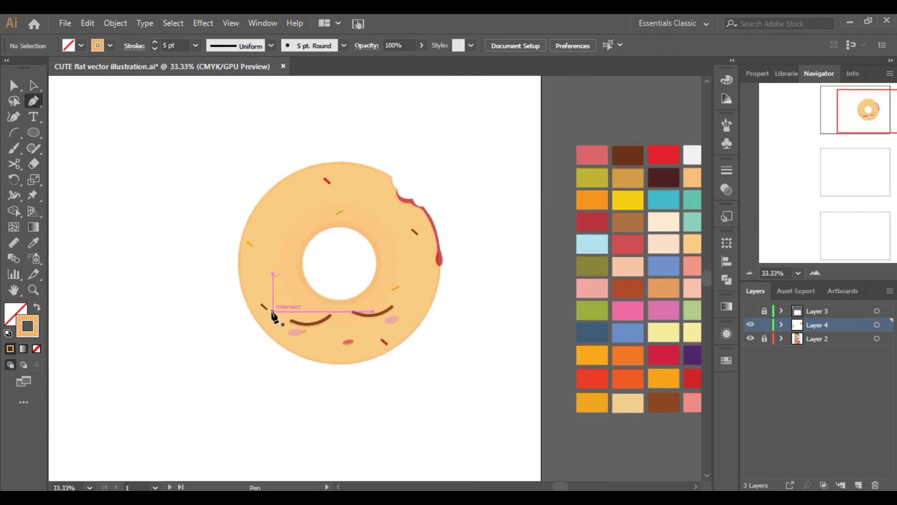
pyautogui.hotkey('ctrl', '=')
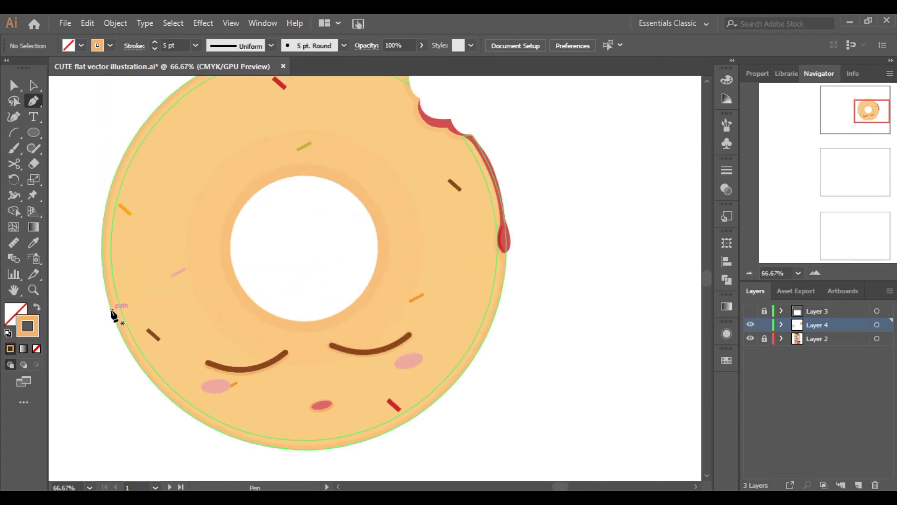
pyautogui.click(111, 309)
pyautogui.moveTo(151, 301); pyautogui.dragTo(174, 268)
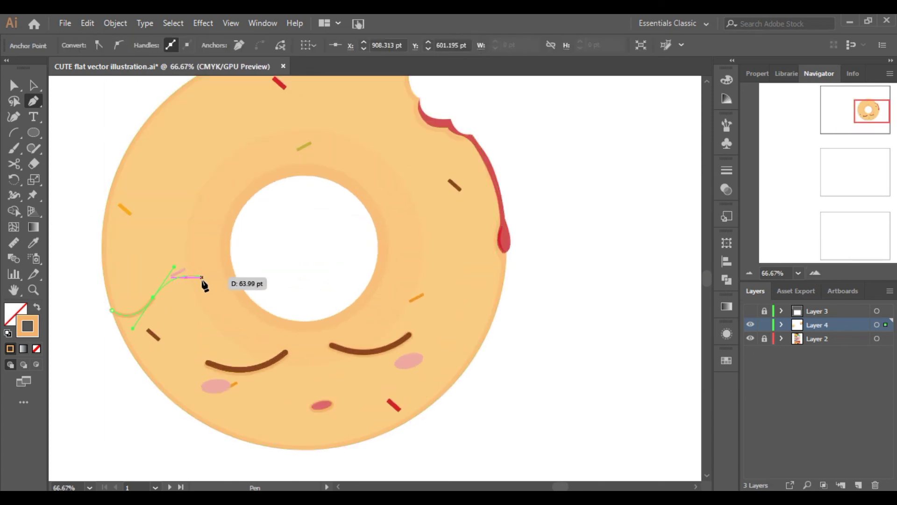
pyautogui.click(200, 278)
pyautogui.moveTo(232, 287); pyautogui.dragTo(245, 271)
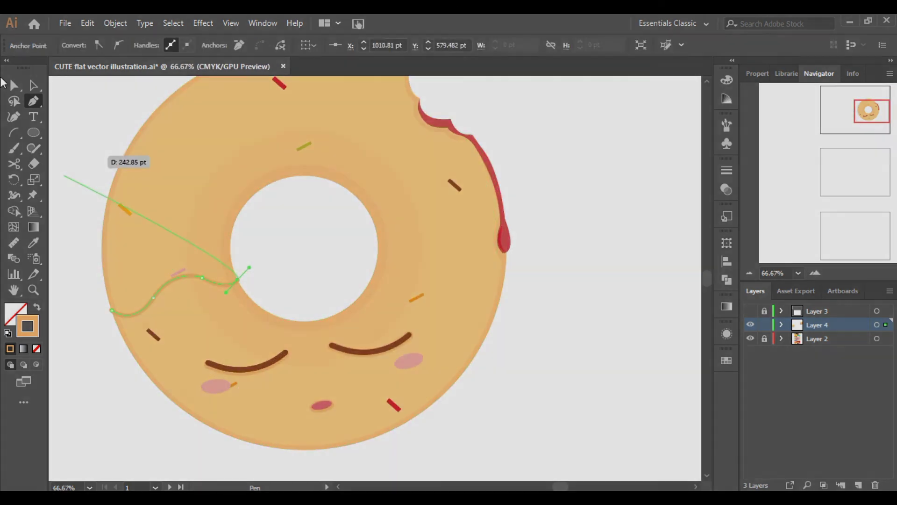